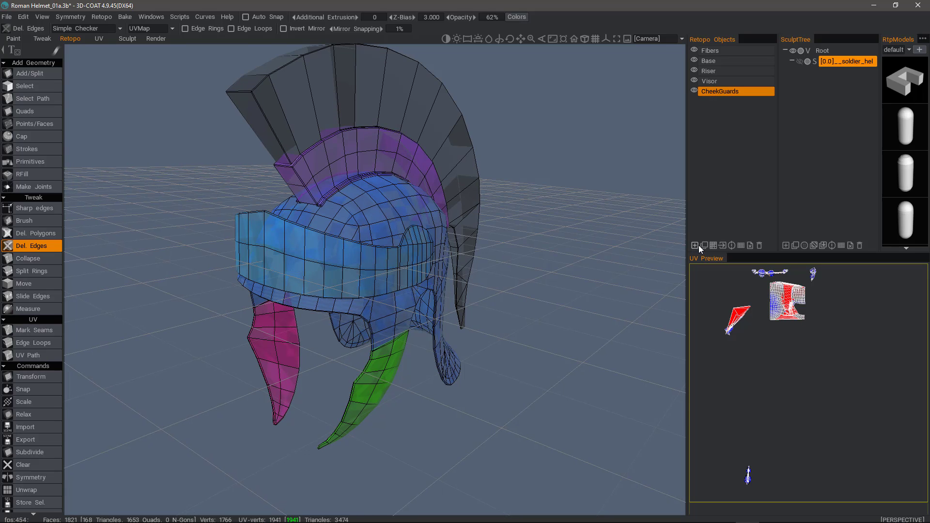
# - Duplicate the CheekGuards retopo object without snapping it to the reference mesh, and hide the original
pyautogui.click(704, 245)
pyautogui.click(694, 91)
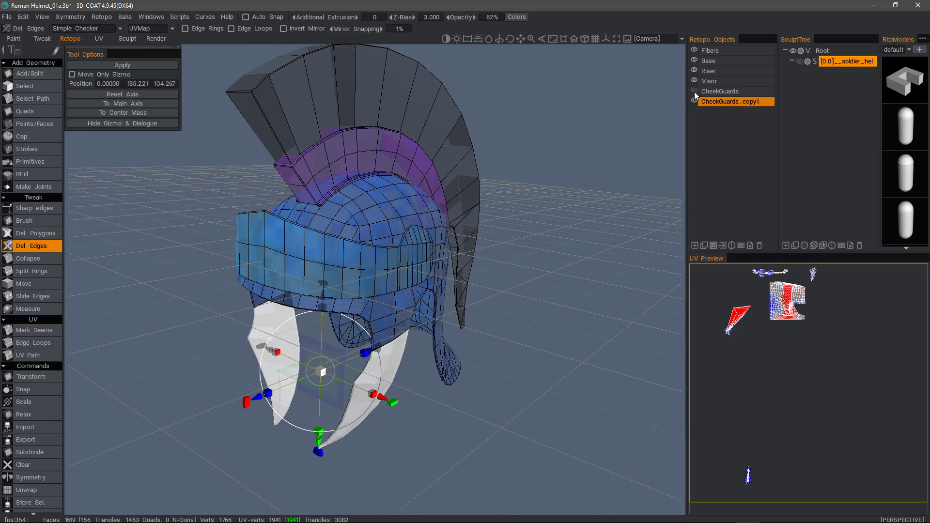
pyautogui.click(116, 65)
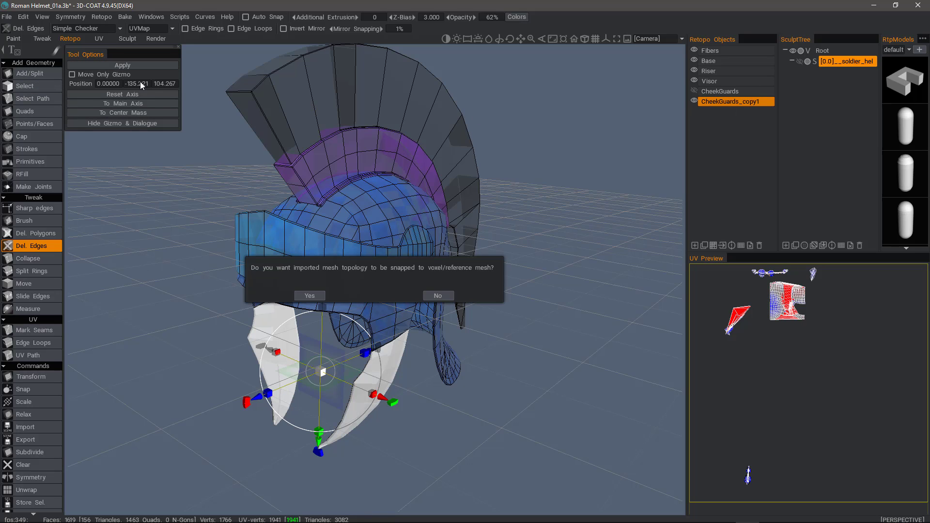
pyautogui.click(441, 297)
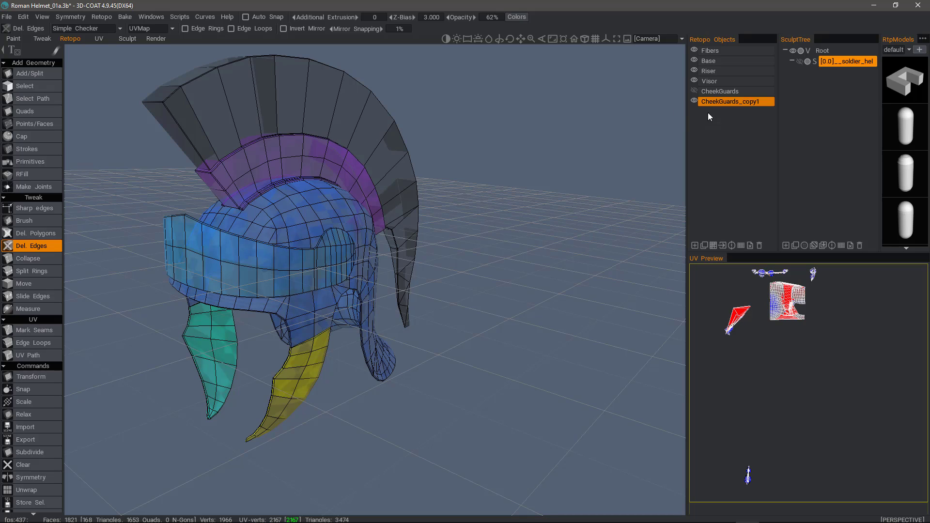
# - Duplicate the Visor retopo object without snapping to the reference mesh, and place the copy directly below the original in the object list
pyautogui.click(713, 81)
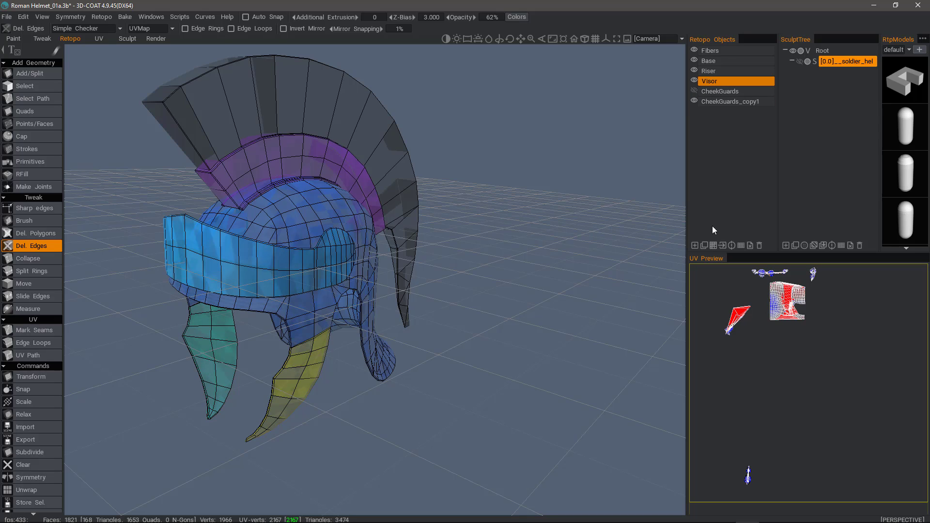
pyautogui.click(704, 246)
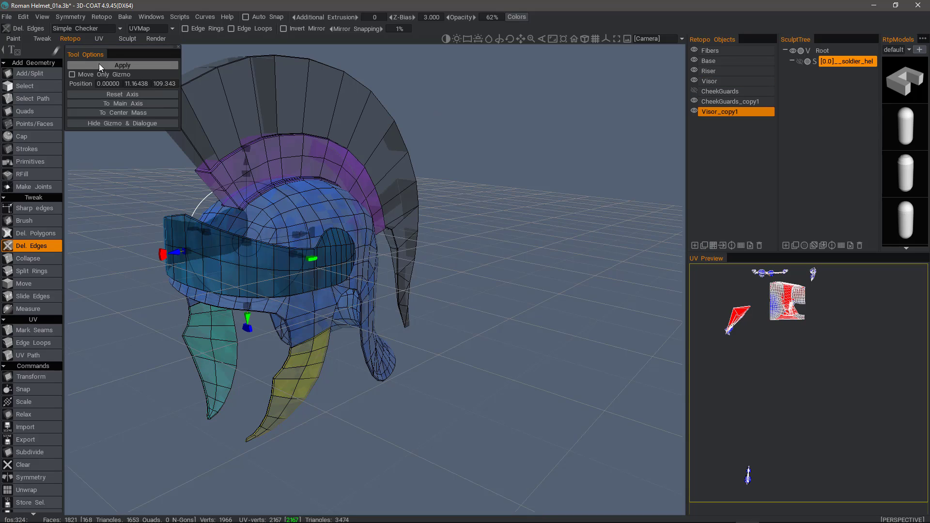
pyautogui.click(113, 65)
pyautogui.click(442, 296)
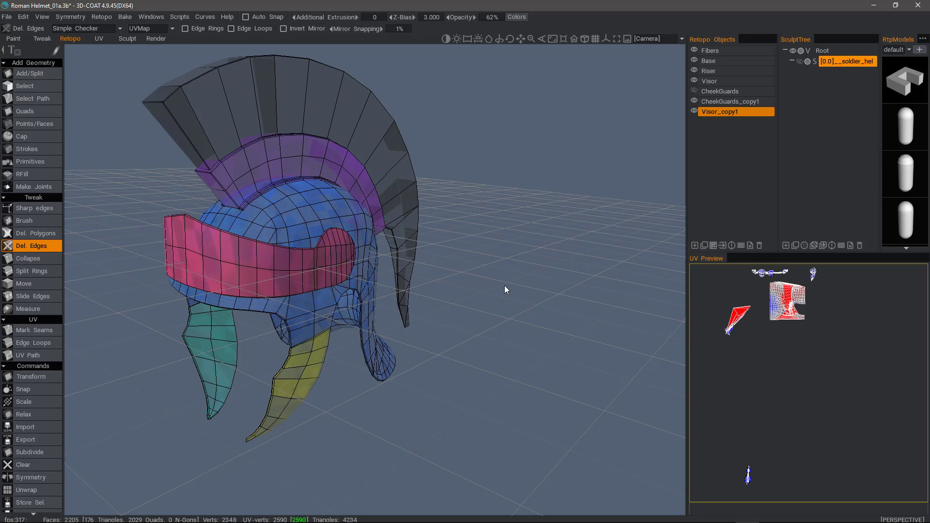
pyautogui.moveTo(766, 111); pyautogui.dragTo(763, 86)
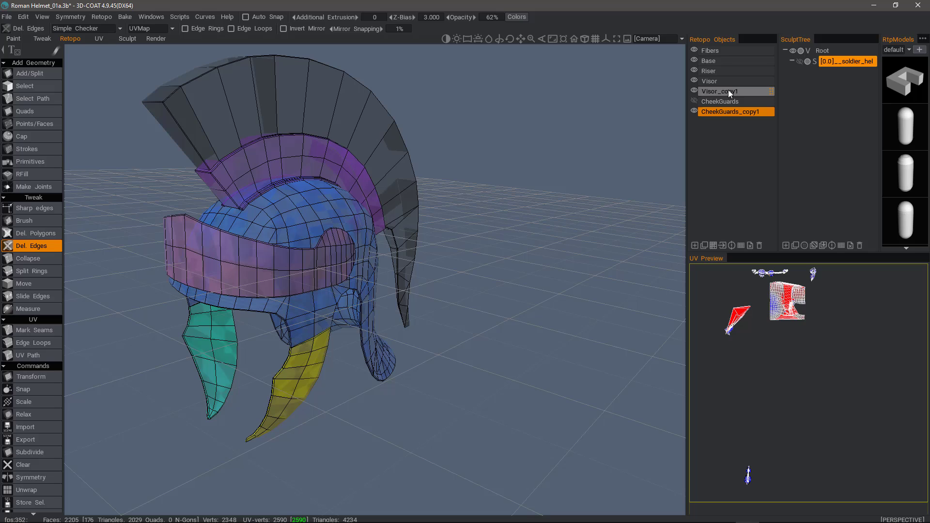
# - Hide the Visor, its copy and the CheekGuards copy
pyautogui.click(694, 90)
pyautogui.click(694, 111)
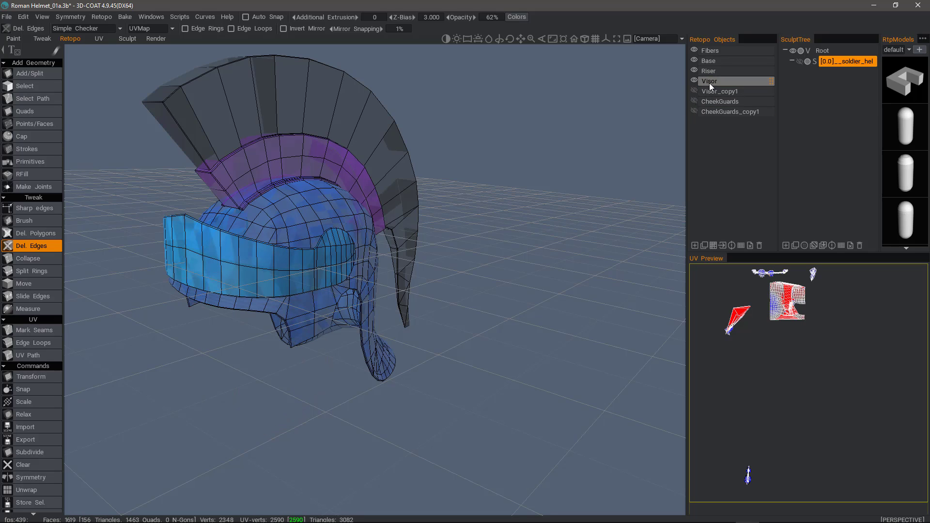
pyautogui.click(694, 81)
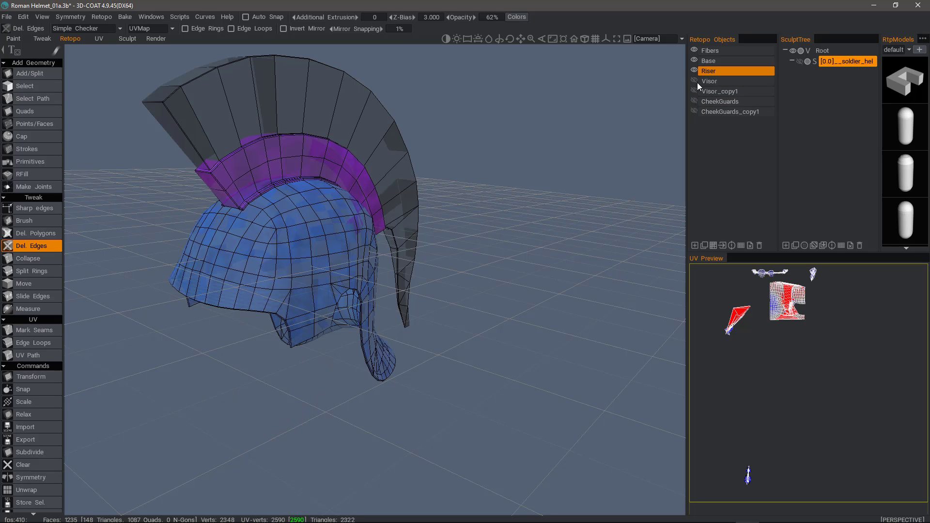
# - Duplicate the Riser retopo object without snapping, directly beneath the original in the object list, and hide both versions
pyautogui.click(704, 246)
pyautogui.press('Return')
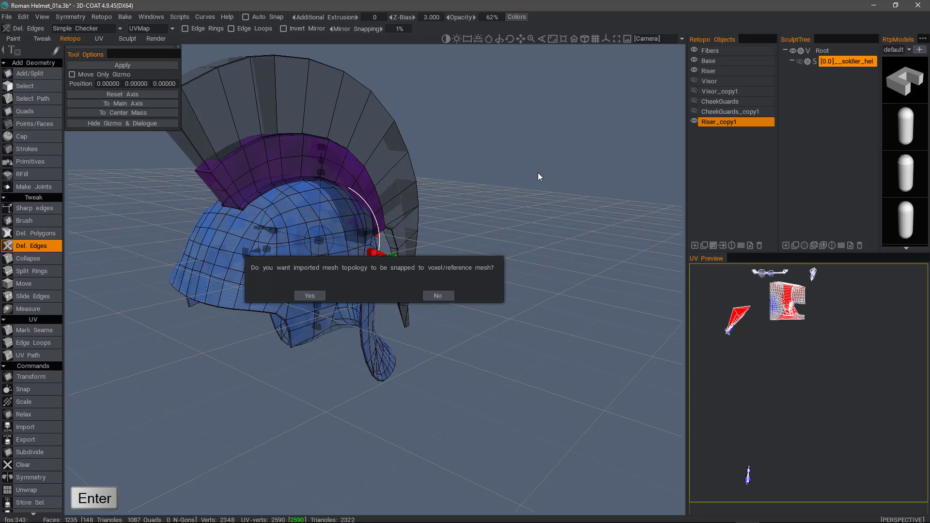
pyautogui.click(439, 294)
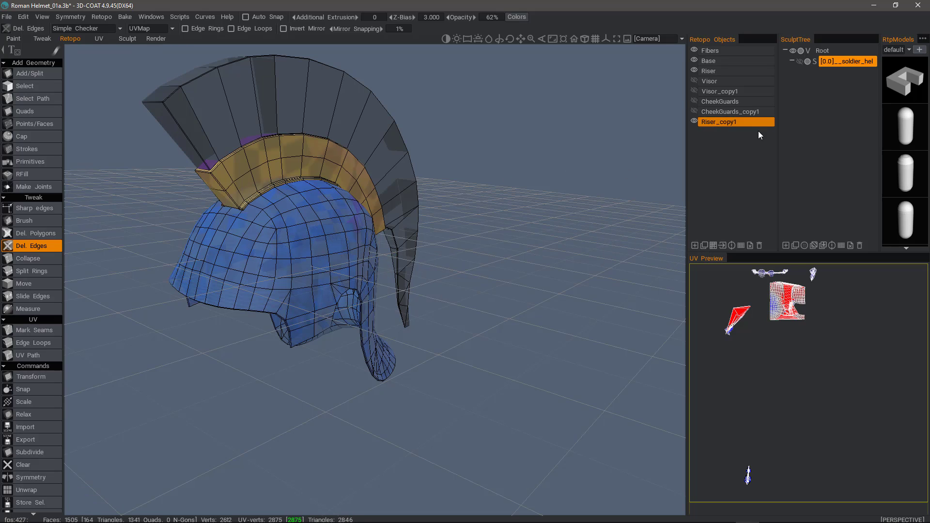
pyautogui.moveTo(766, 121); pyautogui.dragTo(766, 81)
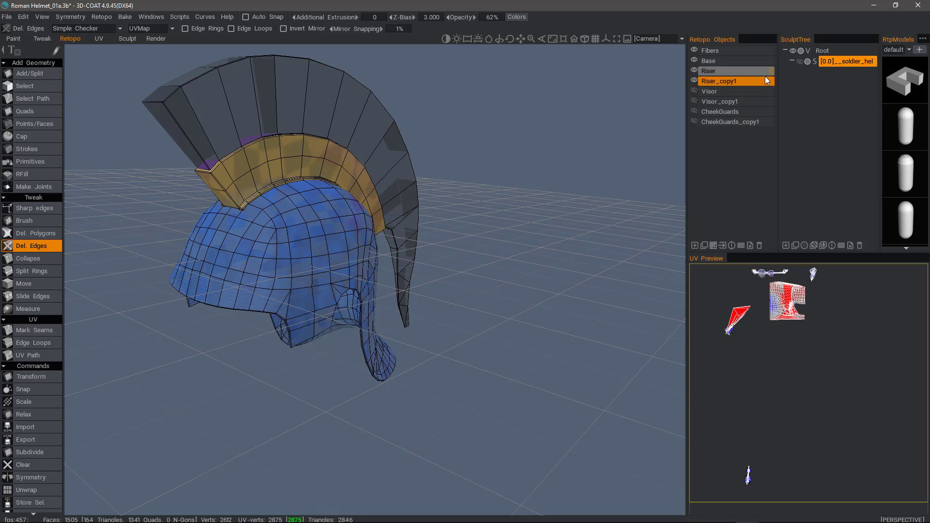
pyautogui.click(694, 81)
pyautogui.click(694, 71)
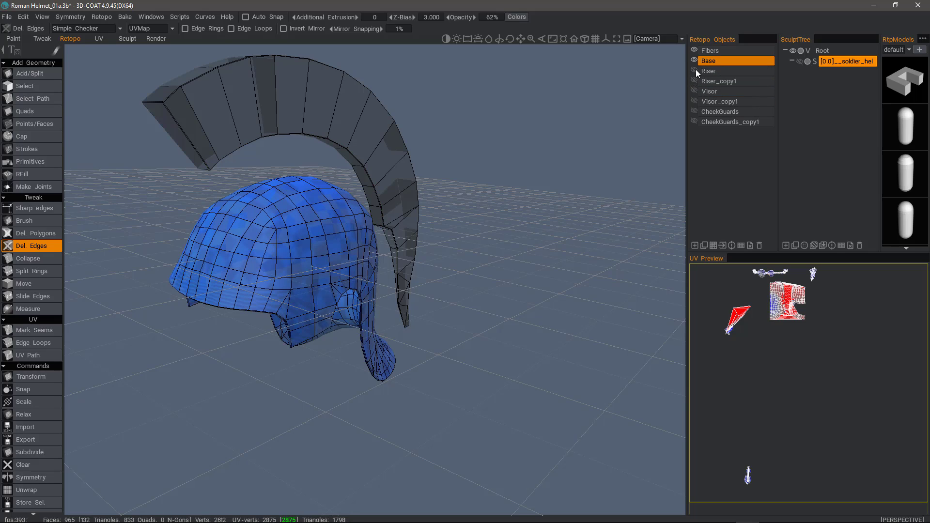
# - Duplicate the Base retopo object without snapping, directly beneath the original in the object list, and hide both versions
pyautogui.click(714, 63)
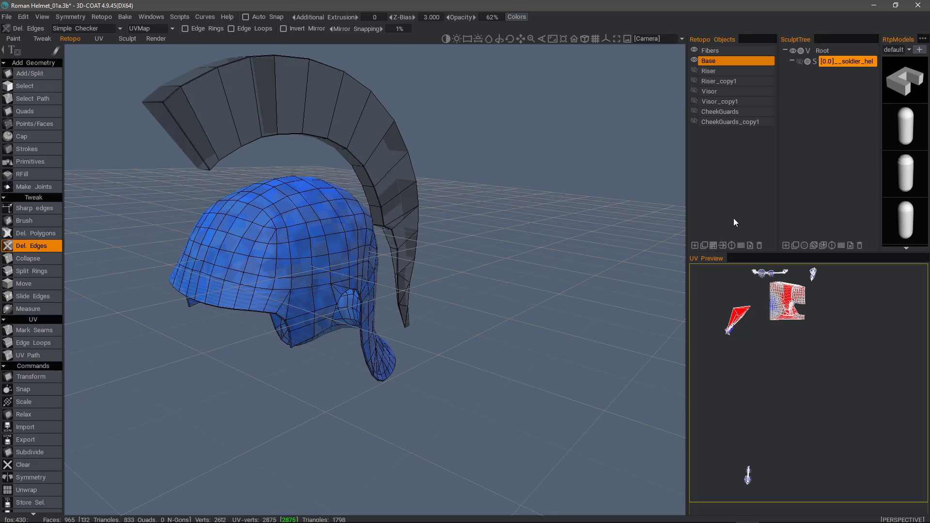
pyautogui.click(704, 246)
pyautogui.press('Return')
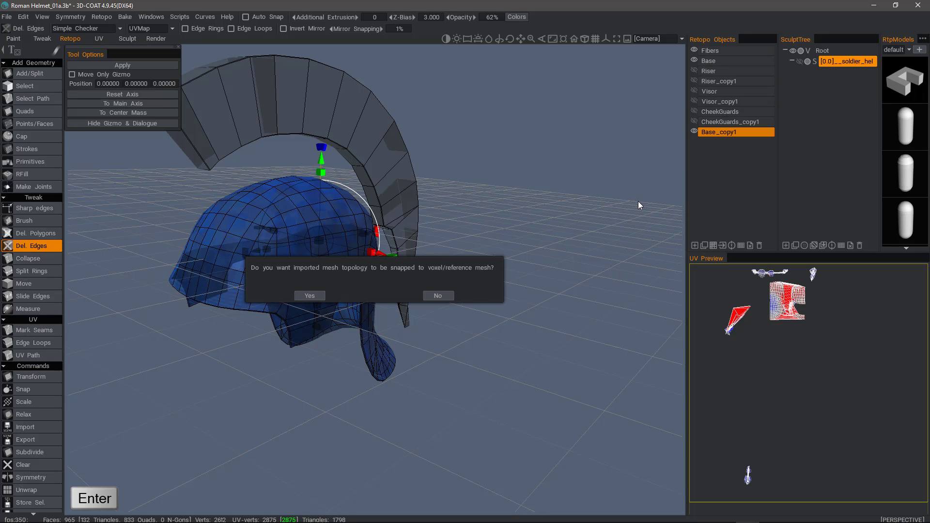
pyautogui.click(437, 295)
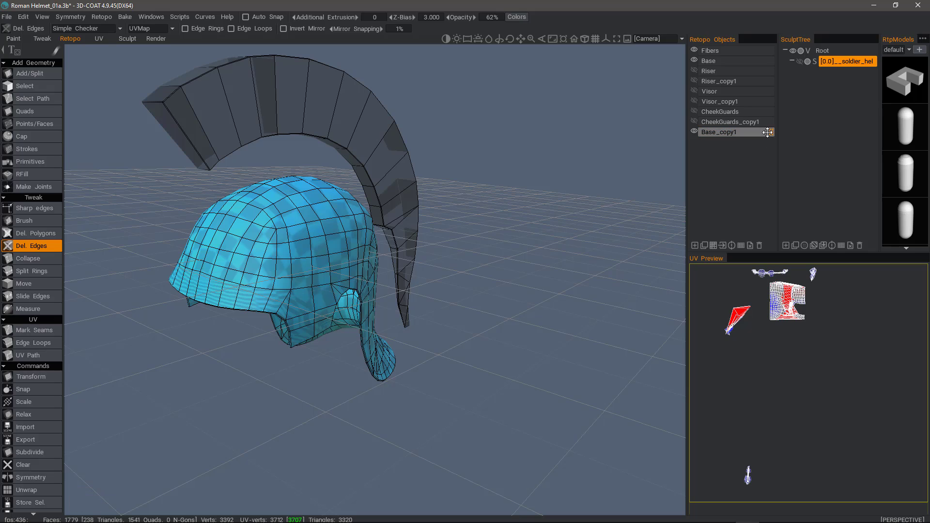
pyautogui.moveTo(764, 131); pyautogui.dragTo(760, 66)
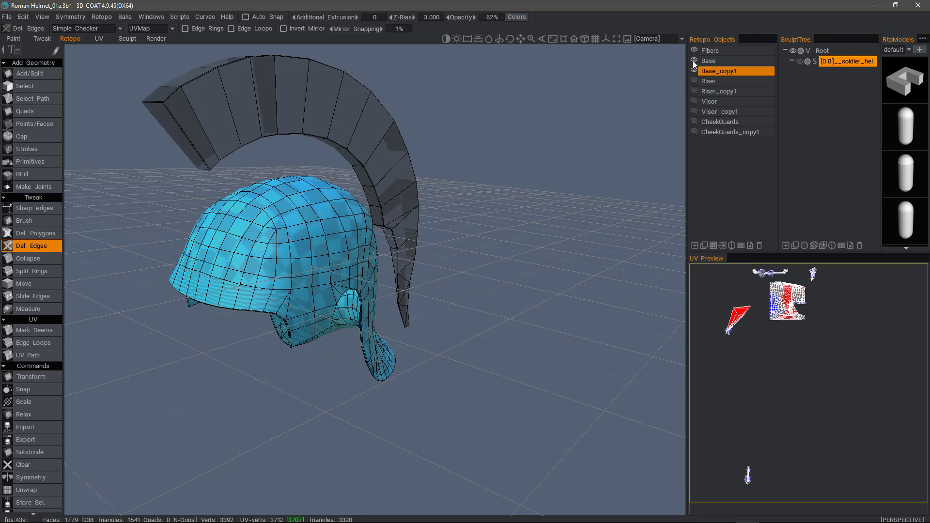
pyautogui.click(693, 61)
pyautogui.click(695, 70)
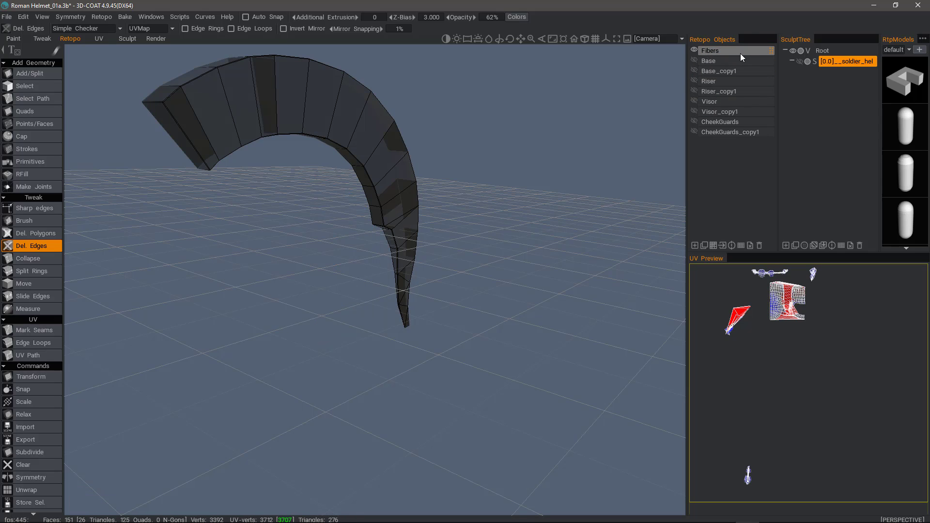
# - Duplicate the Fibers retopo object without snapping, directly beneath the original in the object list, and hide the original
pyautogui.click(705, 247)
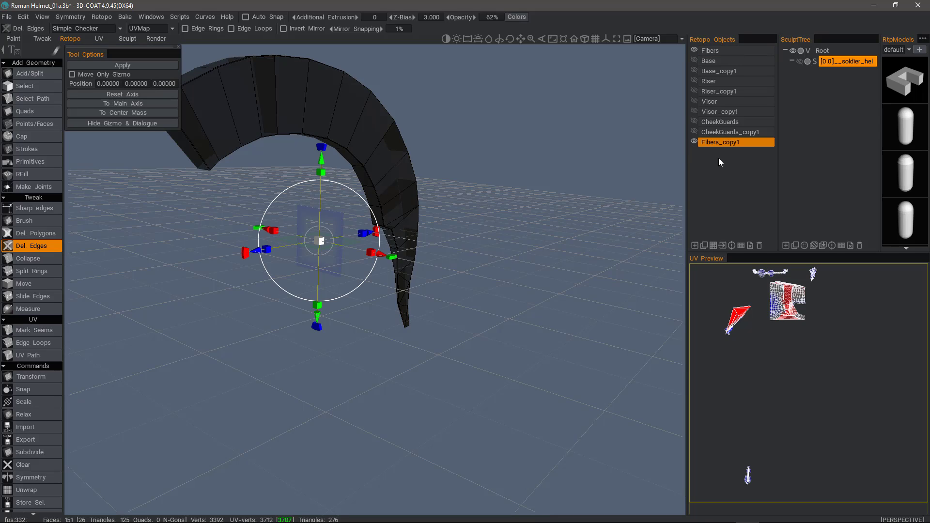
pyautogui.press('Return')
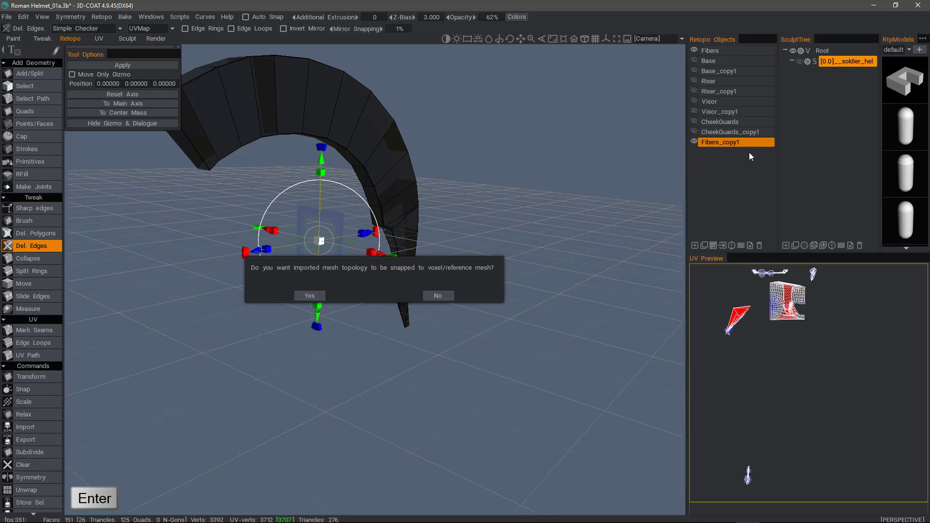
pyautogui.click(438, 296)
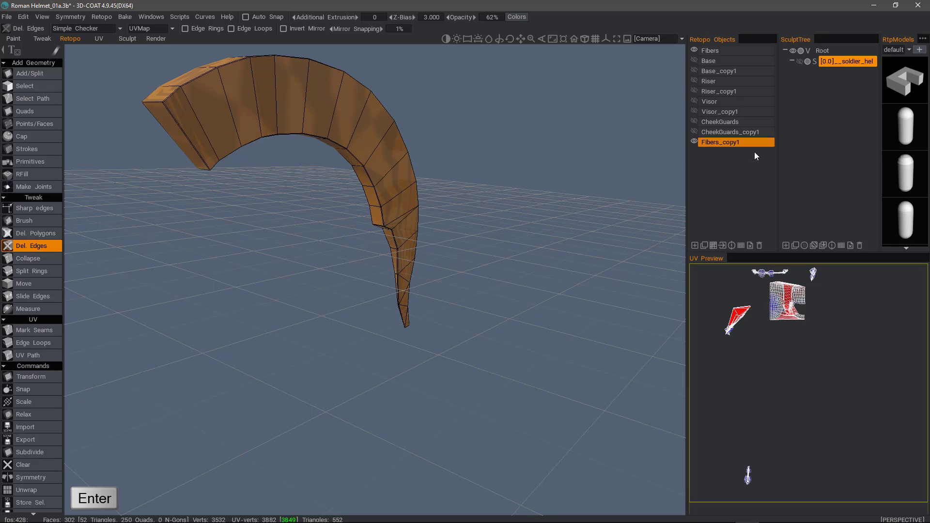
pyautogui.moveTo(748, 142); pyautogui.dragTo(763, 55)
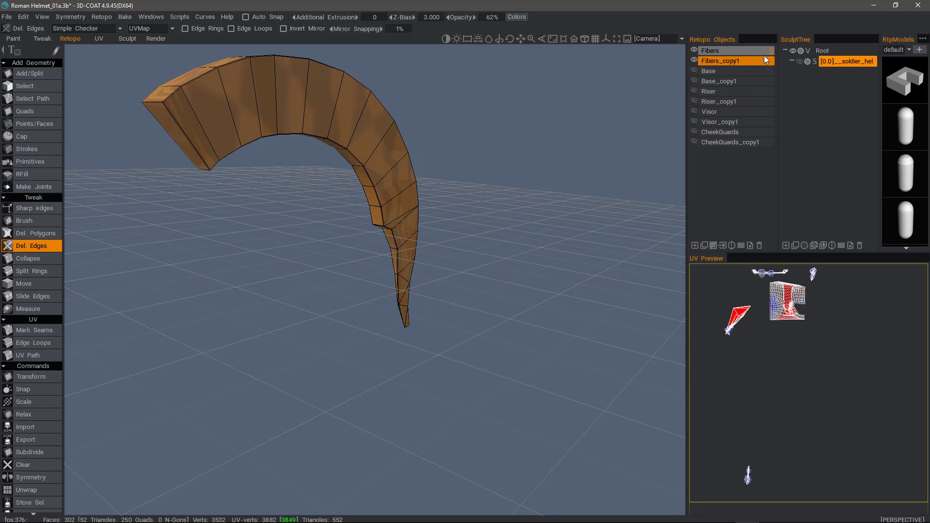
pyautogui.click(694, 50)
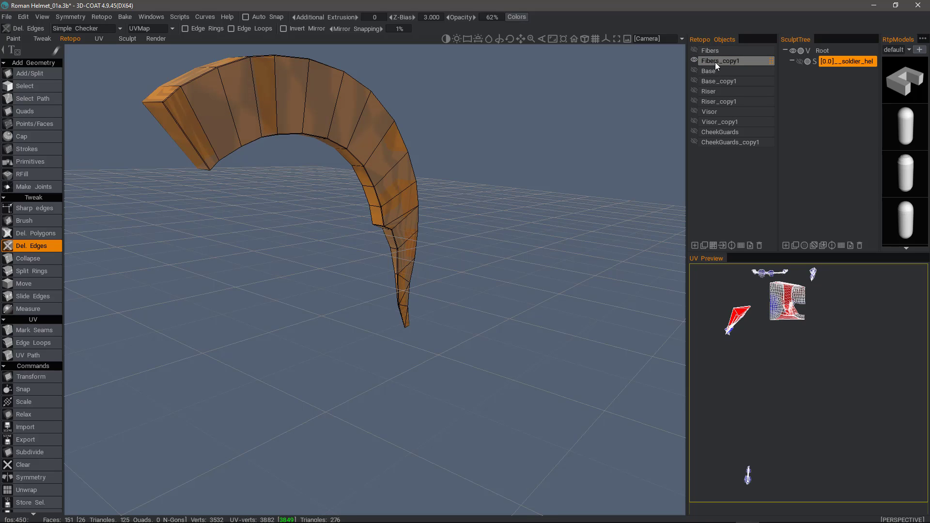
# - Subdivide the Fibers copy twice with Smooth (CC) and hide it
pyautogui.moveTo(510, 96); pyautogui.dragTo(291, 131)
pyautogui.moveTo(140, 402); pyautogui.dragTo(236, 379)
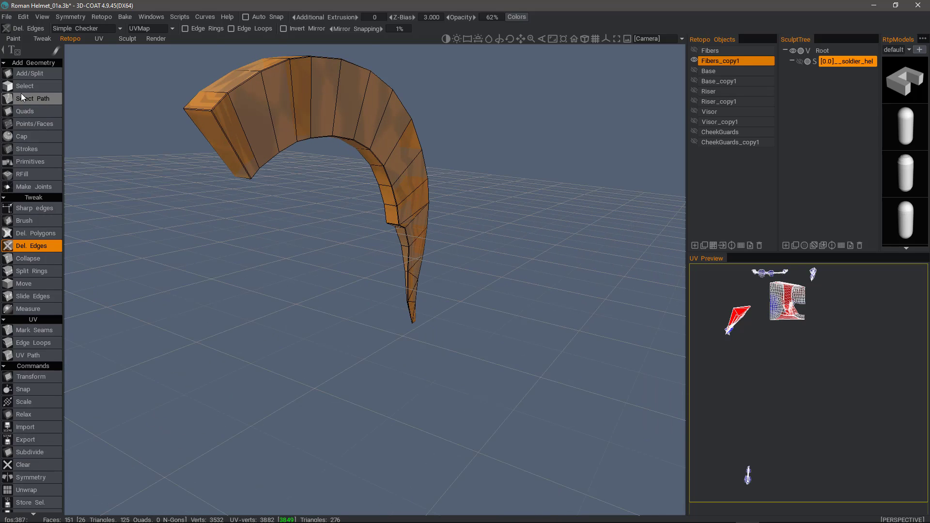
pyautogui.click(34, 88)
pyautogui.scroll(-3, 46, 455)
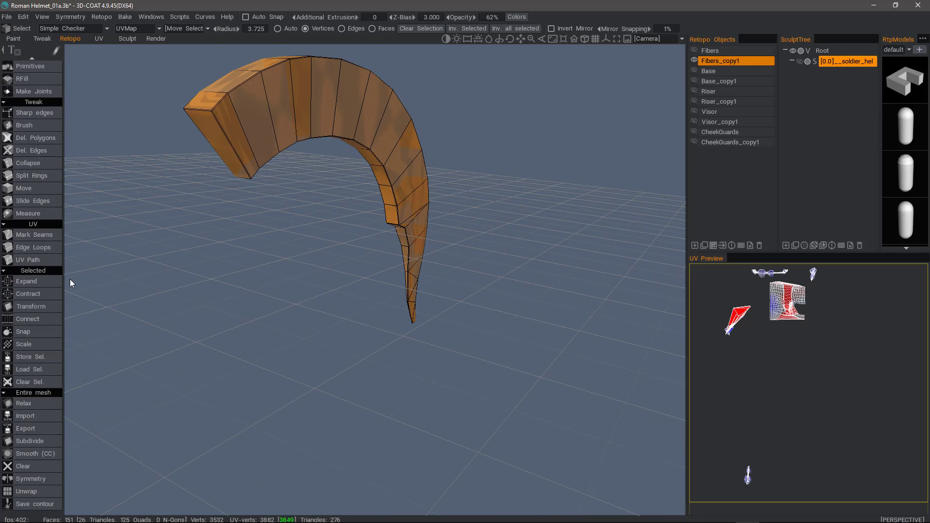
pyautogui.click(33, 455)
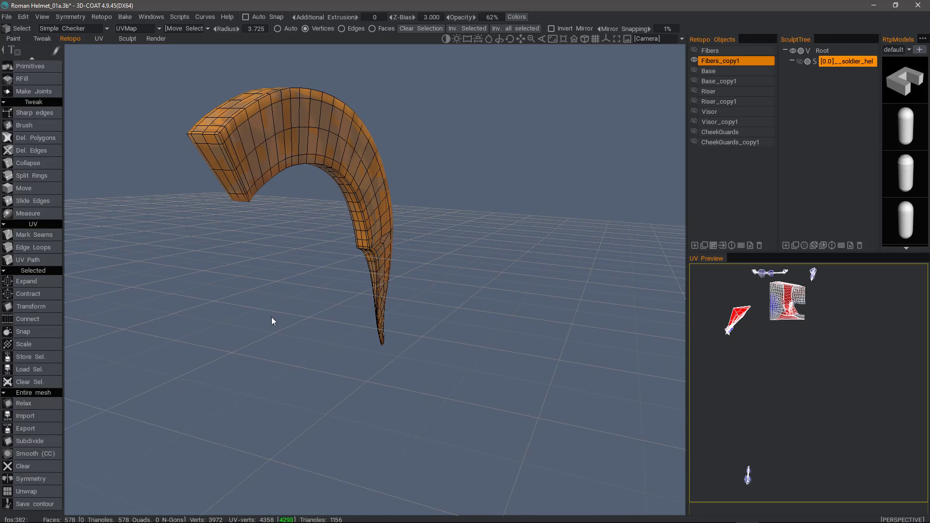
pyautogui.click(38, 454)
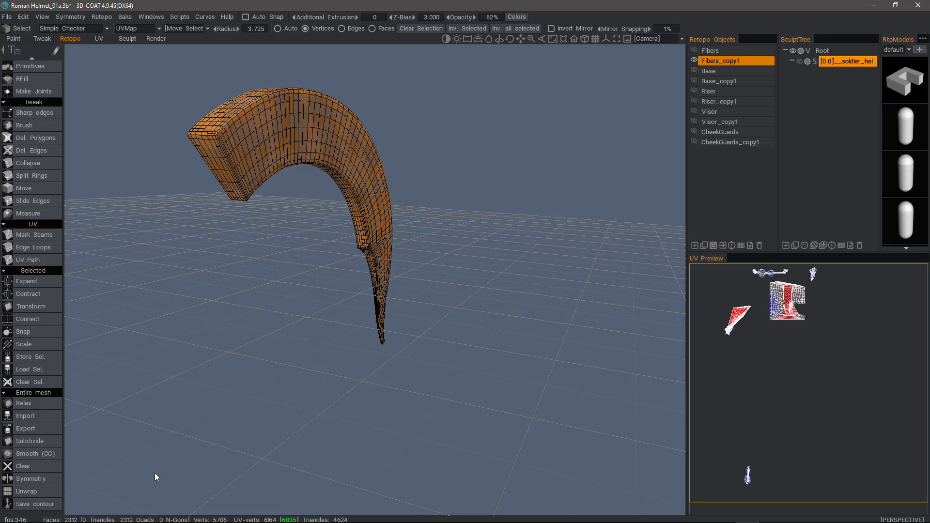
pyautogui.moveTo(309, 208)
pyautogui.mouseDown()
pyautogui.moveTo(342, 214)
pyautogui.moveTo(296, 213)
pyautogui.mouseUp()
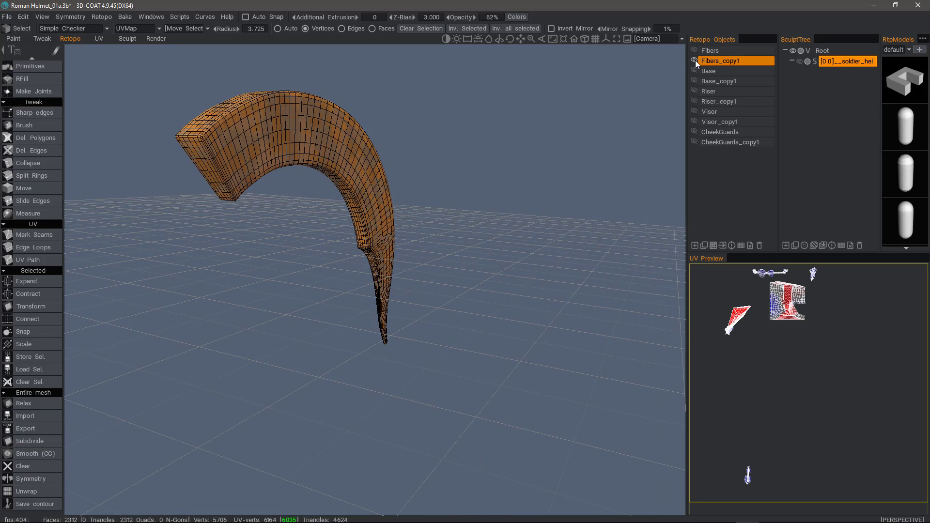
pyautogui.click(693, 60)
# - Show the Base copy, apply Smooth (CC) to it twice, and hide it again
pyautogui.click(694, 80)
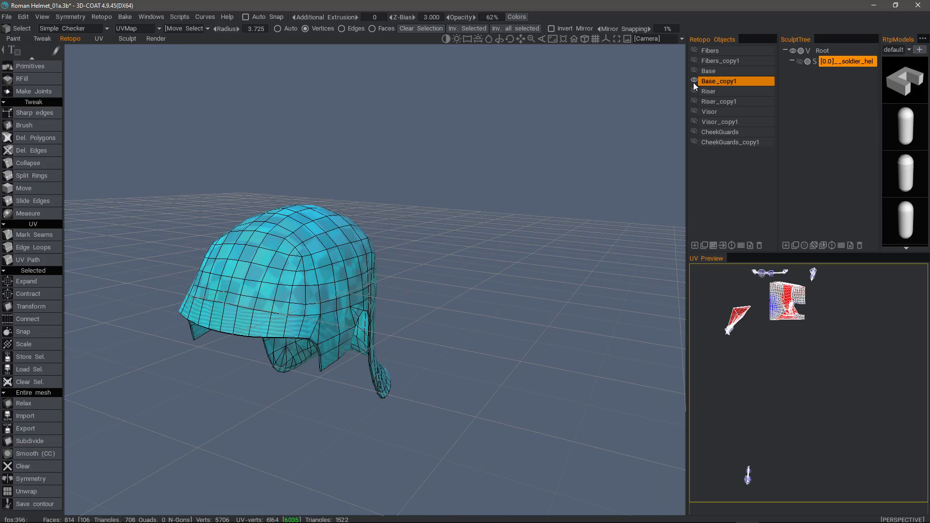
pyautogui.moveTo(436, 259)
pyautogui.mouseDown()
pyautogui.moveTo(469, 287)
pyautogui.moveTo(427, 264)
pyautogui.mouseUp()
pyautogui.press('space')
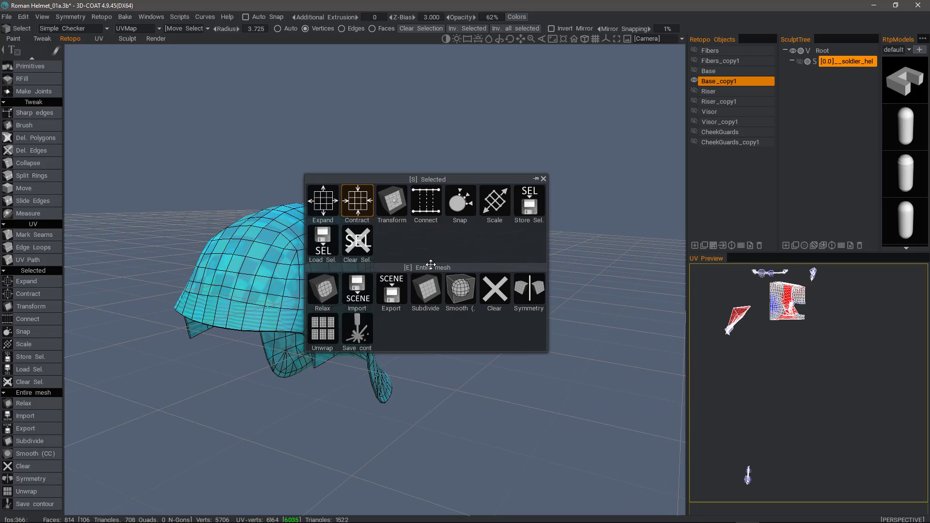
pyautogui.click(462, 290)
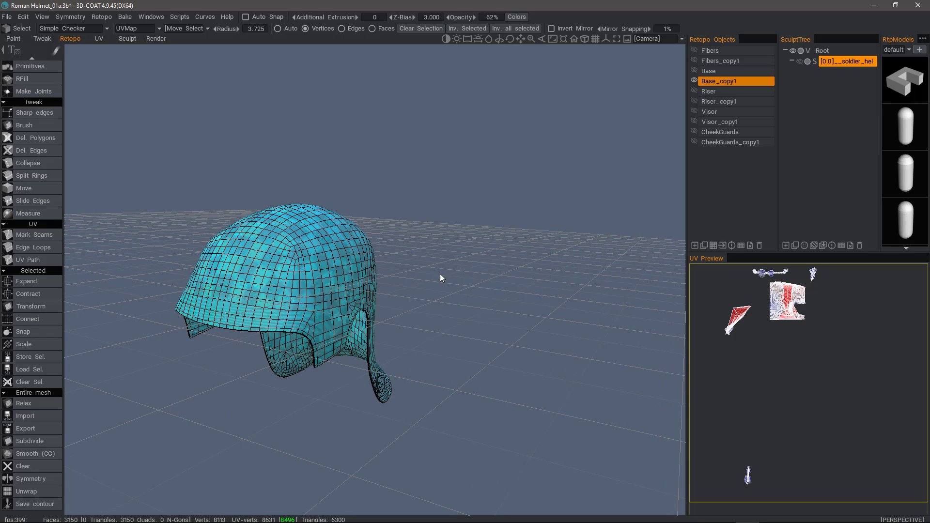
pyautogui.press('space')
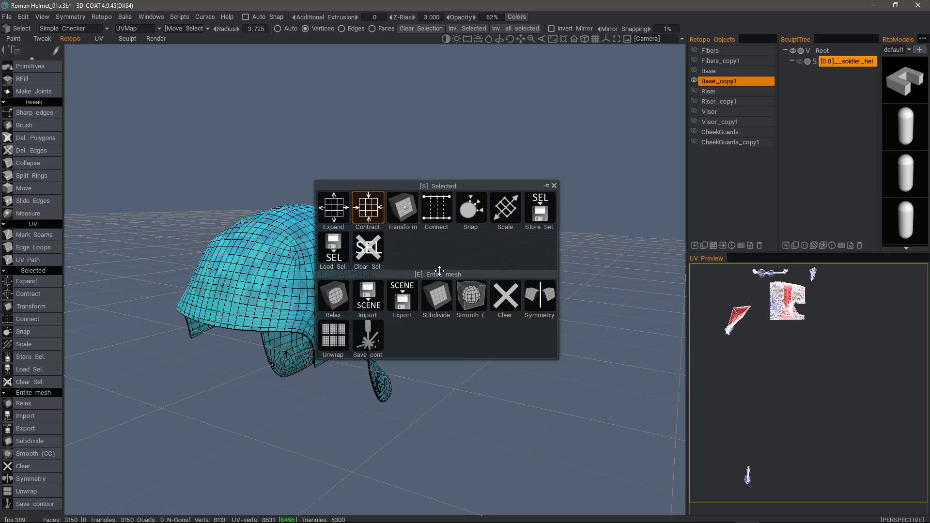
pyautogui.click(465, 294)
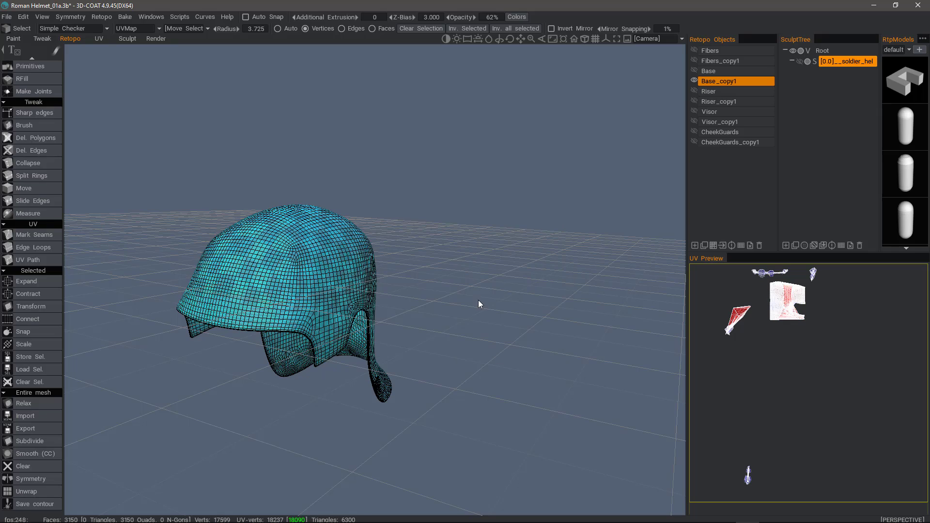
pyautogui.click(694, 81)
# - Show the Riser copy, apply Smooth (CC) to it twice, and hide it again
pyautogui.click(694, 101)
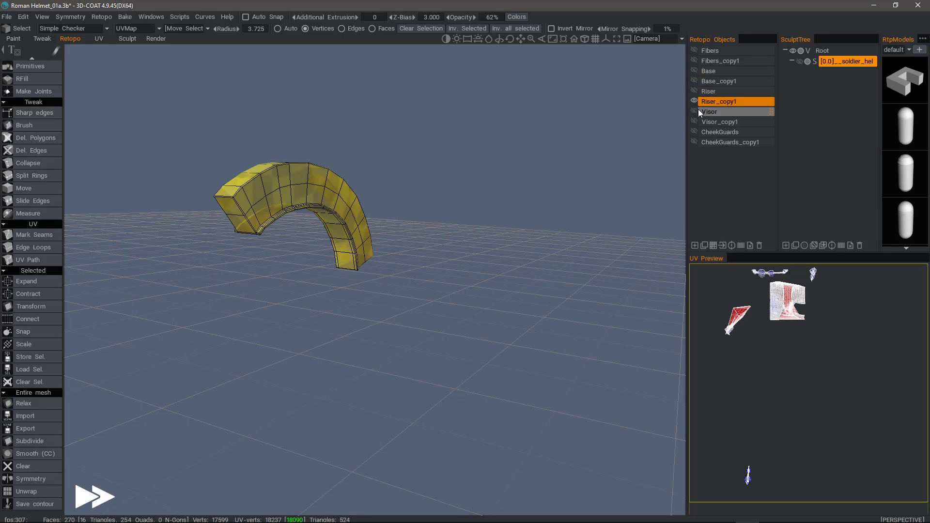
pyautogui.press('space')
pyautogui.click(497, 286)
pyautogui.press('space')
pyautogui.click(505, 312)
pyautogui.click(693, 101)
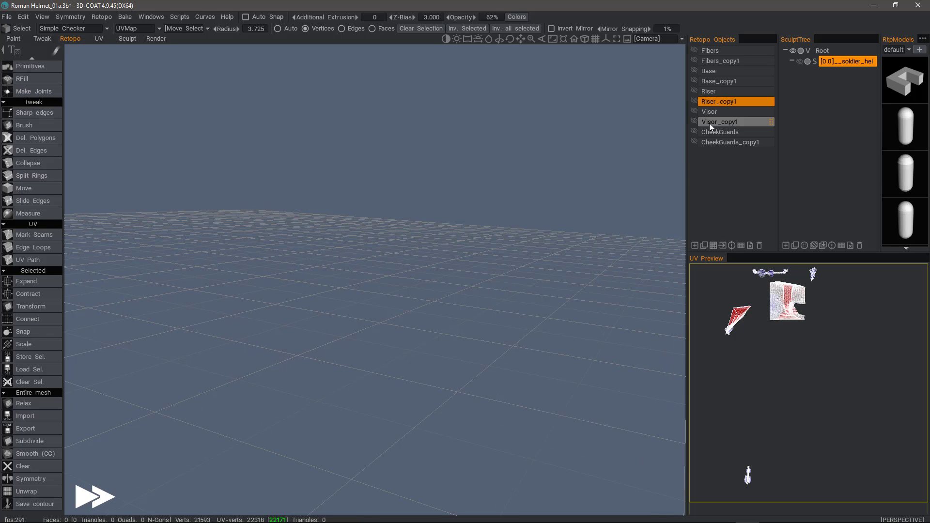
# - Show the Visor copy, apply Smooth (CC) to it twice, and hide it again
pyautogui.click(694, 121)
pyautogui.press('space')
pyautogui.click(482, 294)
pyautogui.press('space')
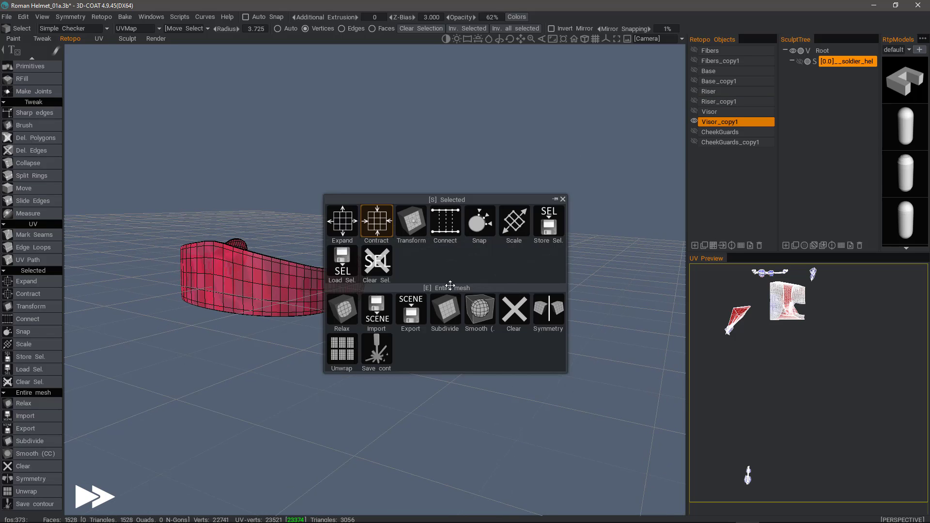
pyautogui.click(479, 313)
pyautogui.click(694, 121)
# - Show the CheekGuards copy, apply Smooth (CC) to it twice, and make the Visor, Riser, Base and Fibers copies visible with it
pyautogui.click(694, 142)
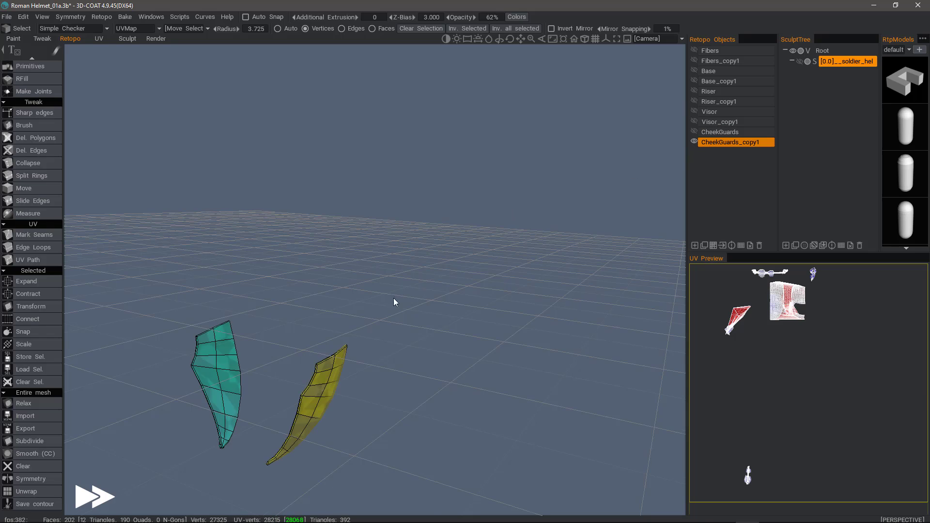
pyautogui.moveTo(401, 260); pyautogui.dragTo(431, 275)
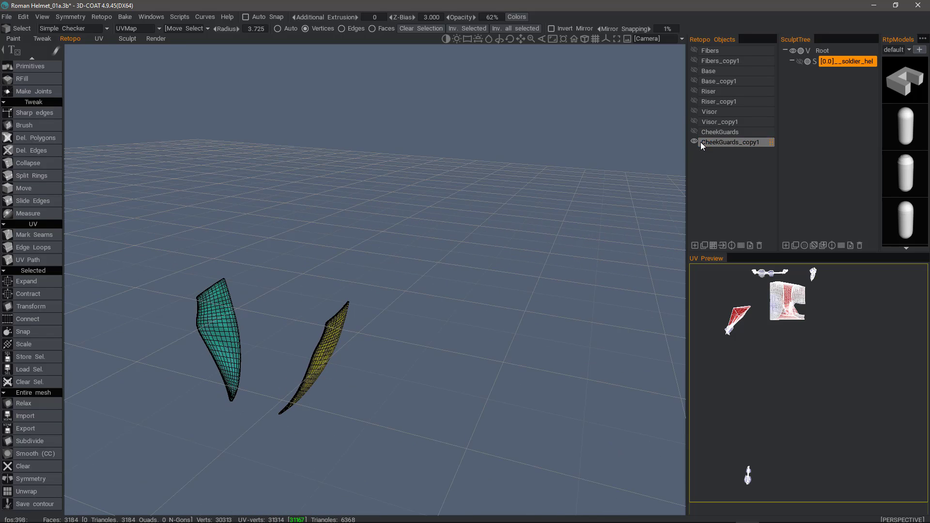
pyautogui.click(694, 121)
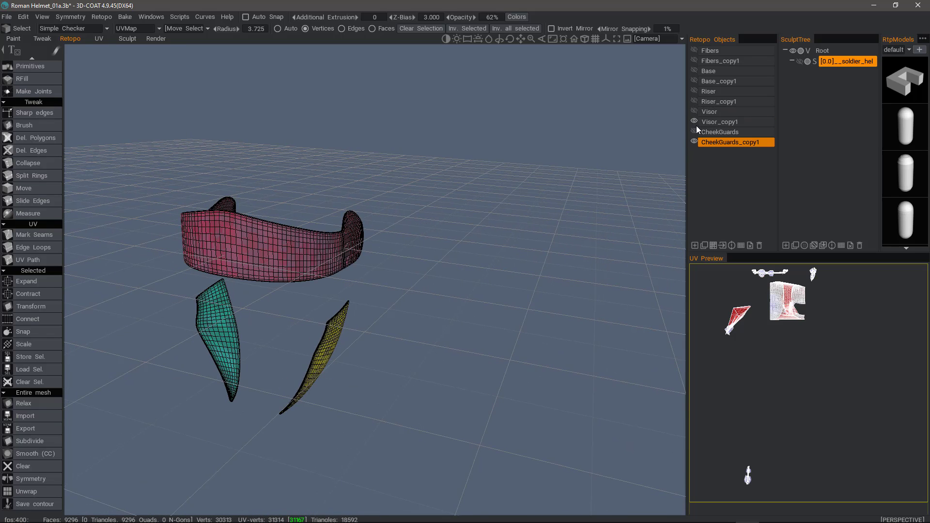
pyautogui.click(693, 101)
pyautogui.click(694, 81)
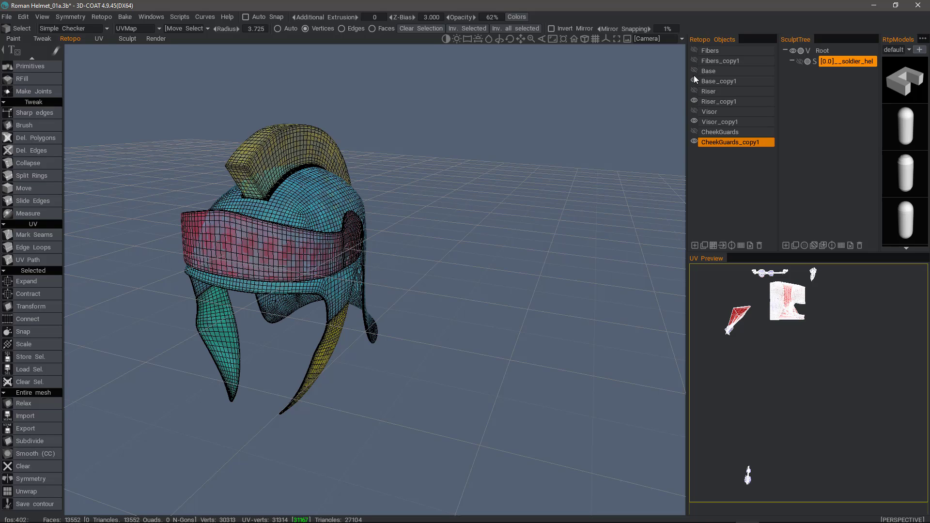
pyautogui.click(694, 61)
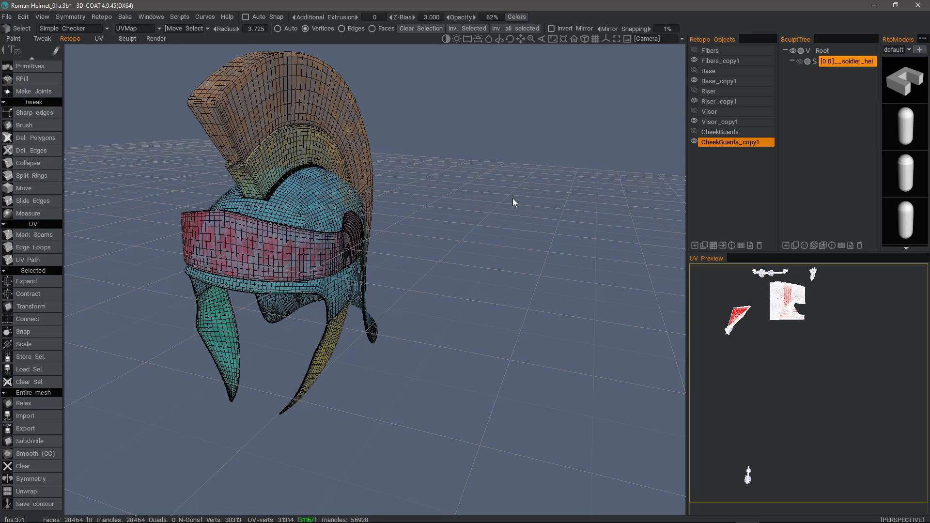
# - Switch to the Sculpt workspace, add a new empty volume to the sculpt tree, and leave the original soldier helmet mesh hidden
pyautogui.moveTo(160, 148)
pyautogui.mouseDown()
pyautogui.moveTo(167, 87)
pyautogui.moveTo(127, 53)
pyautogui.mouseUp()
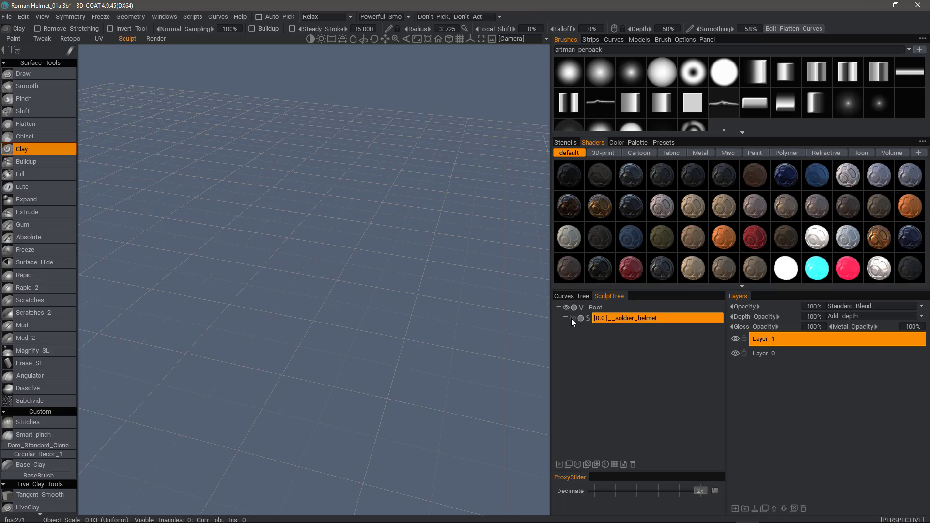
pyautogui.click(573, 318)
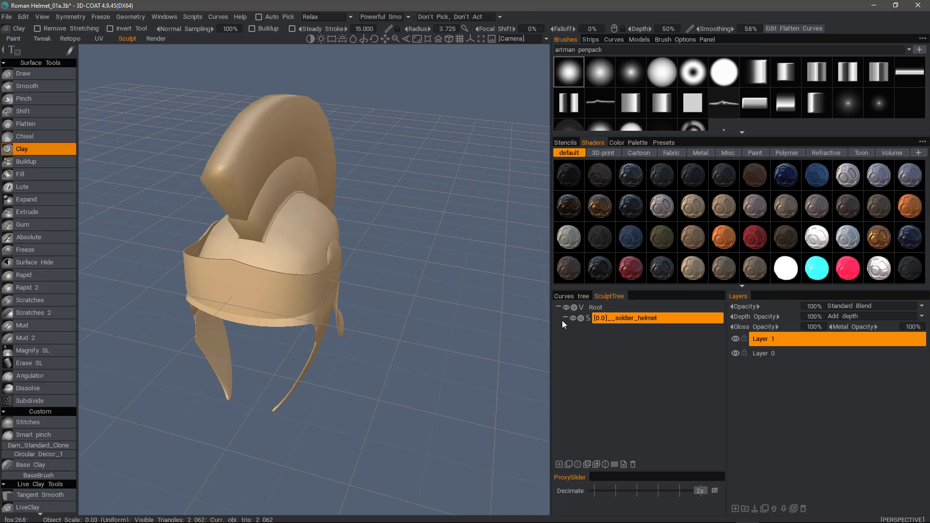
pyautogui.moveTo(436, 372); pyautogui.dragTo(537, 312)
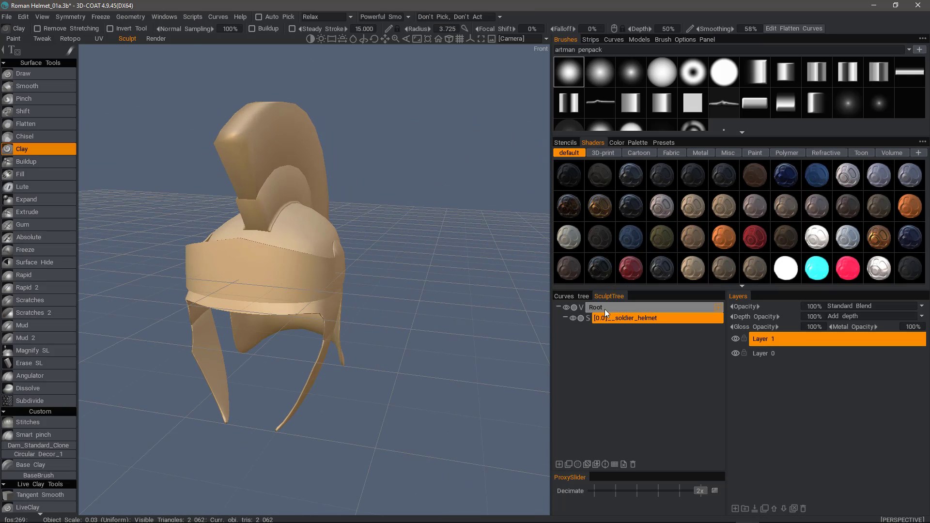
pyautogui.click(560, 465)
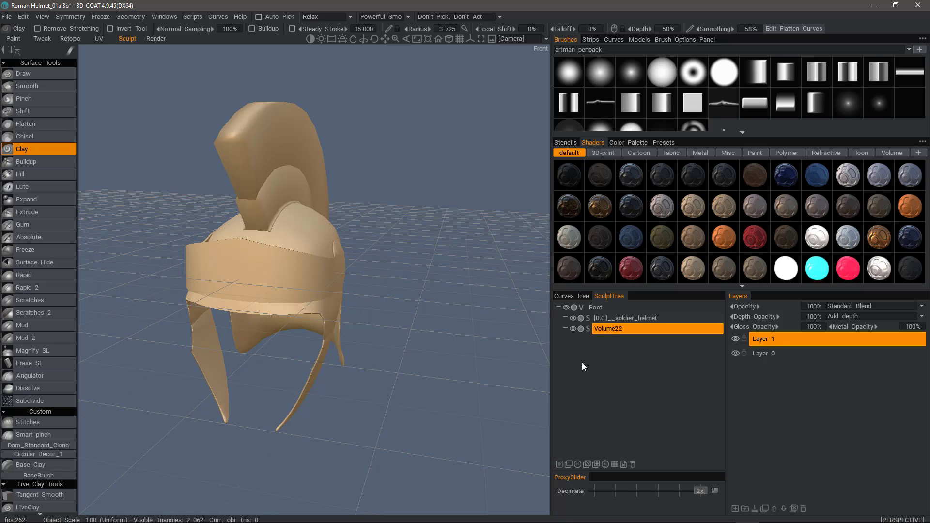
pyautogui.click(573, 319)
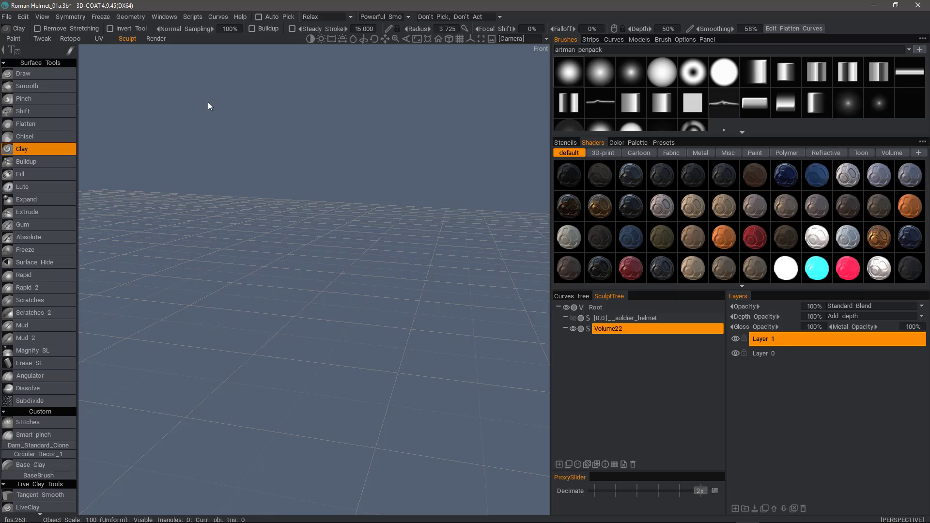
# - Convert the visible retopo copies into sculpt meshes with Retopo mesh -> Sculpt mesh, inside the new volume
pyautogui.click(131, 17)
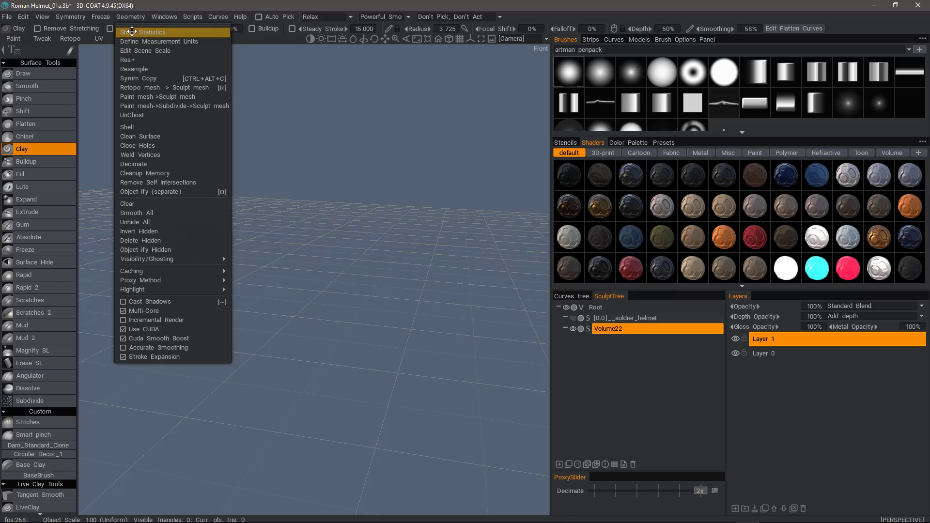
pyautogui.click(165, 90)
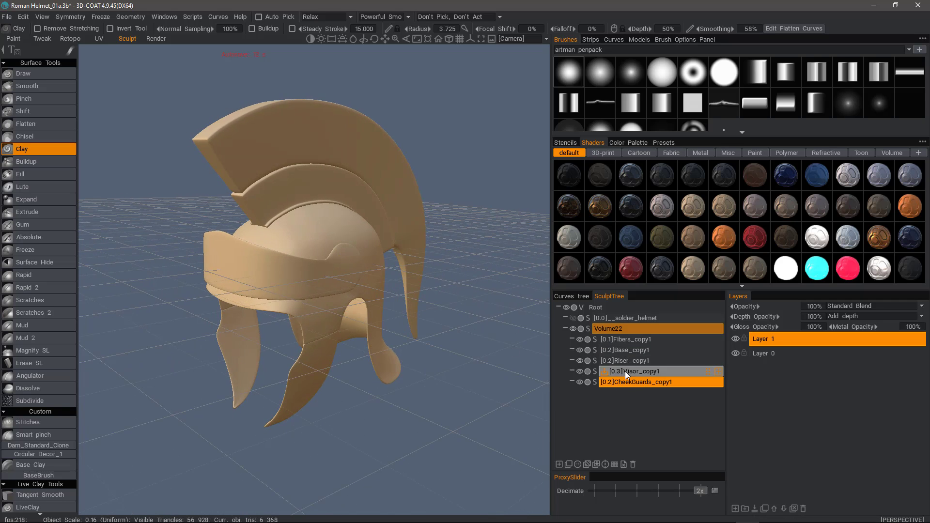
pyautogui.moveTo(398, 342); pyautogui.dragTo(405, 341)
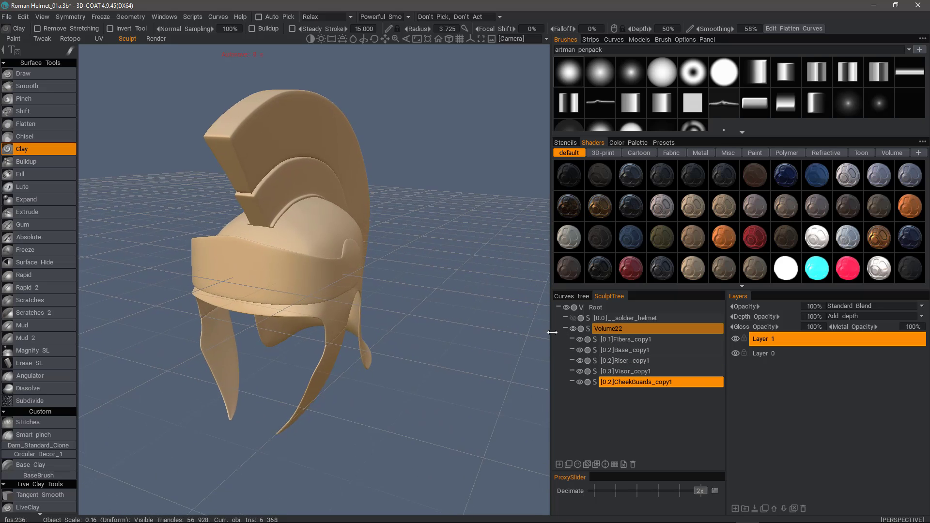
pyautogui.moveTo(505, 280); pyautogui.dragTo(562, 337, button='right')
# - Toggle the visibility of each converted part, from Fibers to CheekGuards, to check that they are separate sculpt objects
pyautogui.click(579, 339)
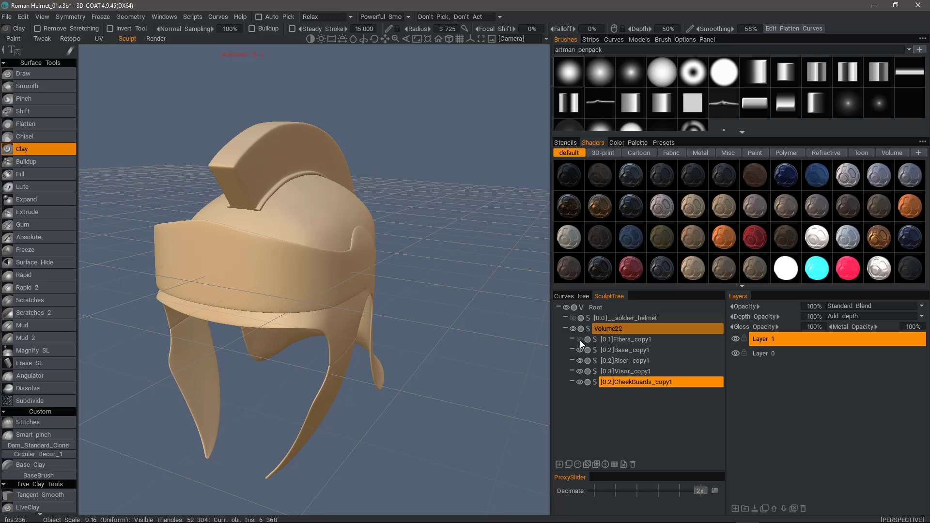
pyautogui.click(580, 339)
pyautogui.click(580, 350)
pyautogui.click(580, 350)
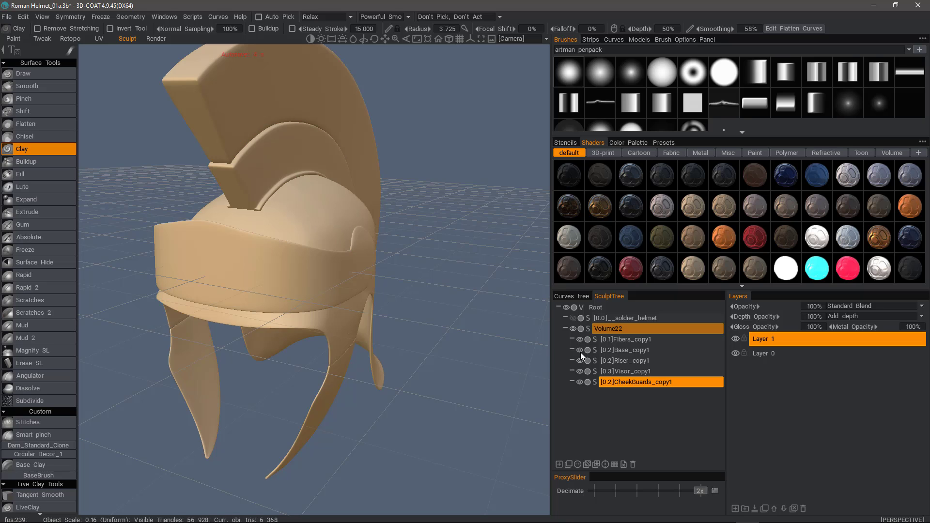
pyautogui.click(580, 361)
pyautogui.click(579, 361)
pyautogui.click(579, 371)
pyautogui.click(579, 372)
pyautogui.click(580, 383)
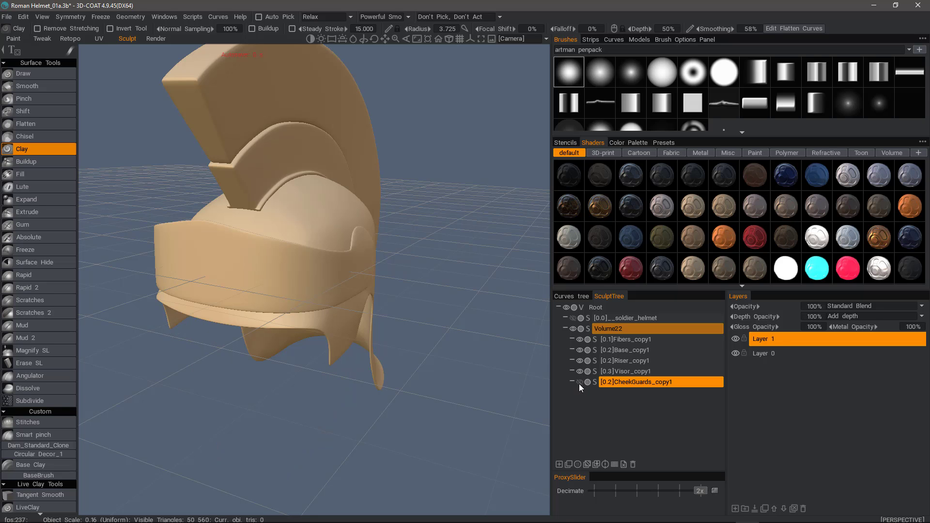
pyautogui.click(579, 382)
pyautogui.moveTo(513, 337); pyautogui.dragTo(608, 365)
pyautogui.moveTo(532, 289); pyautogui.dragTo(625, 354)
# - Convert the Base copy from surface to voxels with a required poly count of 1 500 000 and auto close holes enabled
pyautogui.click(633, 350)
pyautogui.moveTo(494, 333)
pyautogui.mouseDown()
pyautogui.moveTo(409, 321)
pyautogui.moveTo(435, 290)
pyautogui.moveTo(553, 337)
pyautogui.mouseUp()
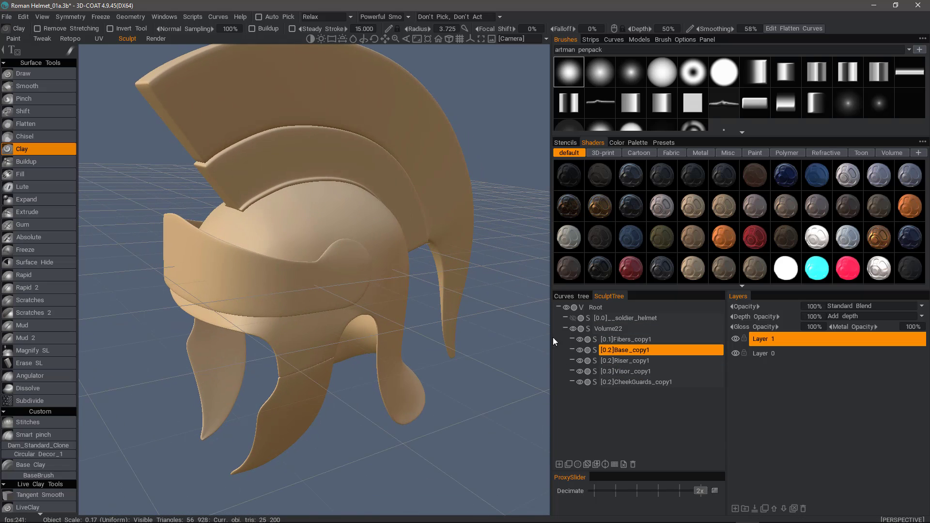
pyautogui.click(594, 351)
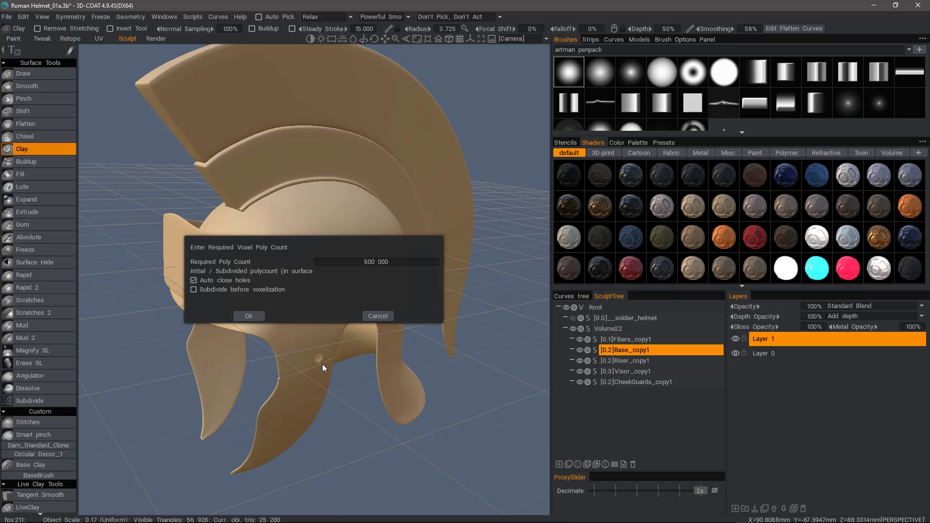
pyautogui.click(377, 262)
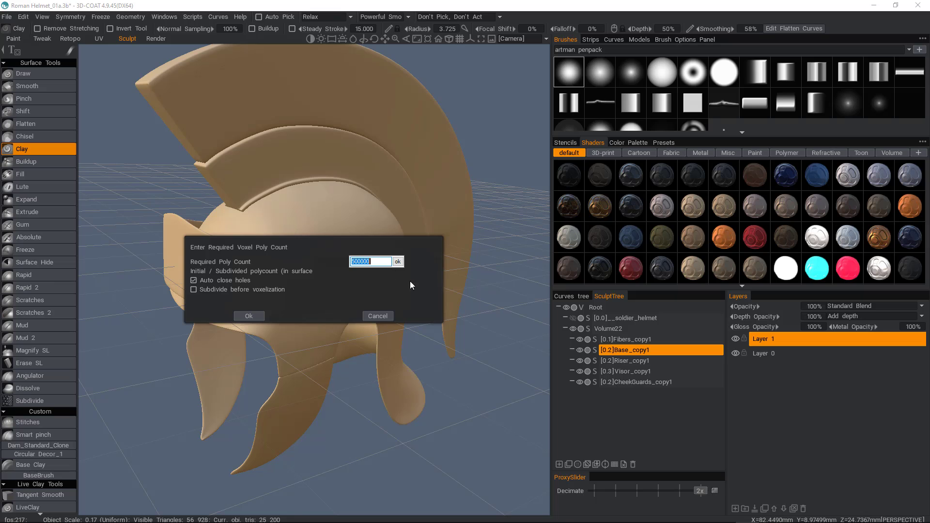
pyautogui.write('1 50000')
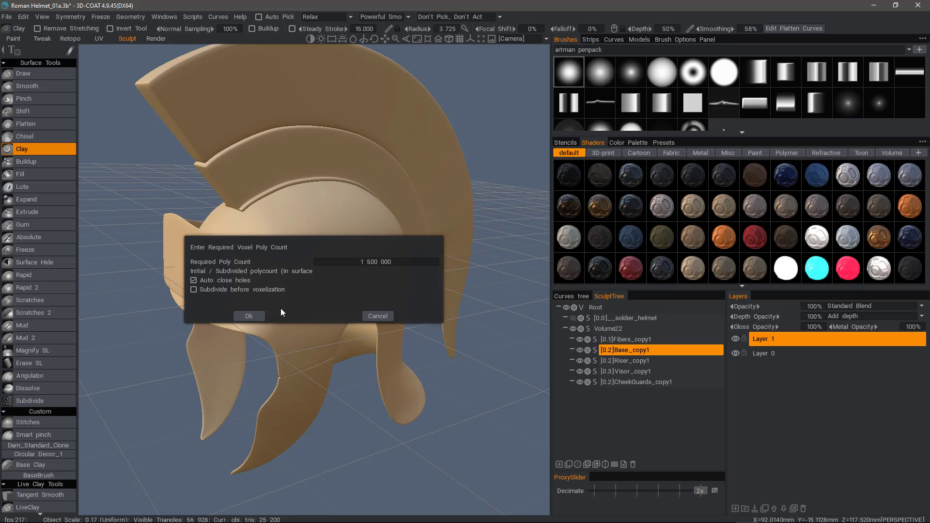
pyautogui.click(248, 315)
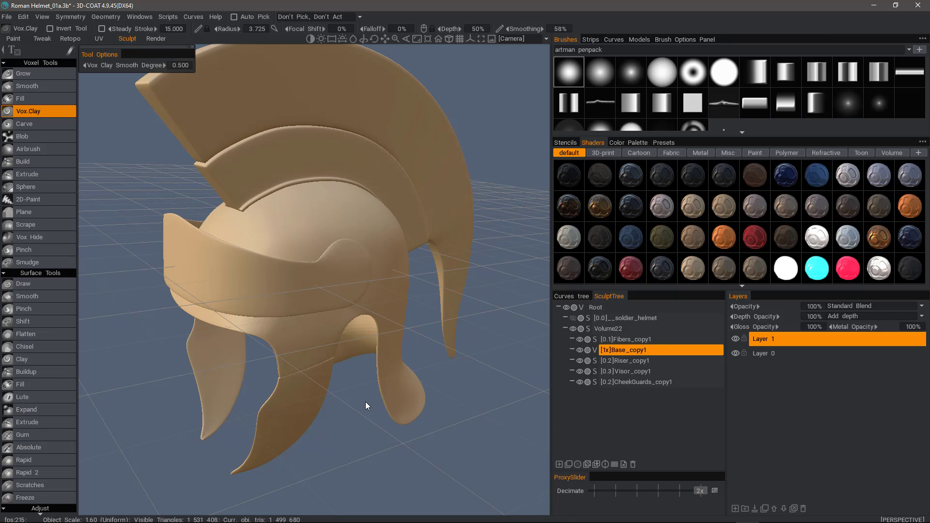
# - Inspect the voxelized Base copy from the side and extrude it by 2.000
pyautogui.moveTo(141, 242)
pyautogui.mouseDown()
pyautogui.moveTo(120, 245)
pyautogui.moveTo(85, 291)
pyautogui.mouseUp()
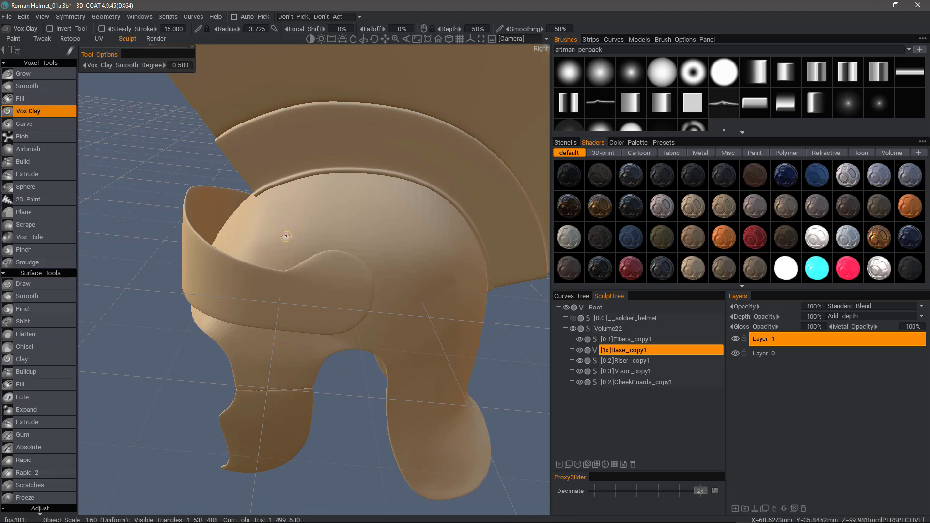
pyautogui.moveTo(486, 331)
pyautogui.mouseDown()
pyautogui.moveTo(444, 307)
pyautogui.moveTo(372, 211)
pyautogui.moveTo(359, 222)
pyautogui.mouseUp()
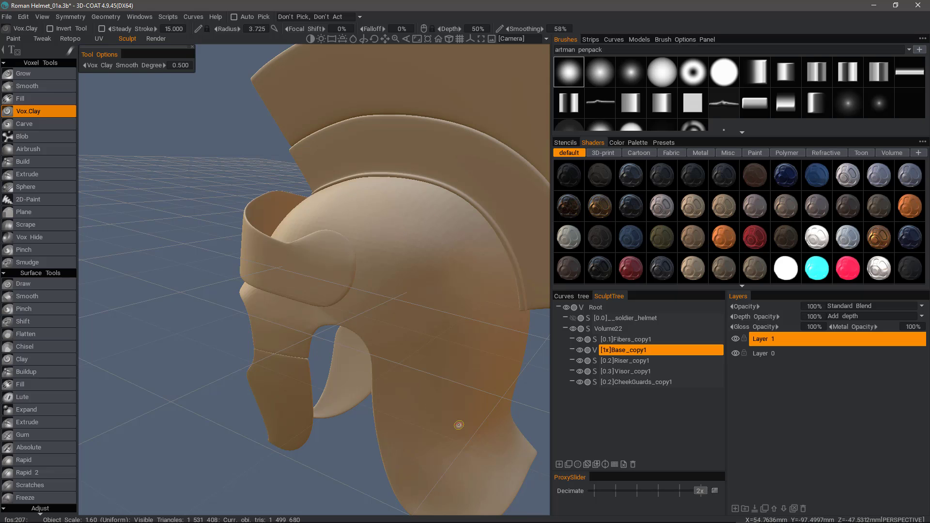
pyautogui.keyDown('alt'); pyautogui.moveTo(459, 425); pyautogui.dragTo(456, 333); pyautogui.keyUp('alt')
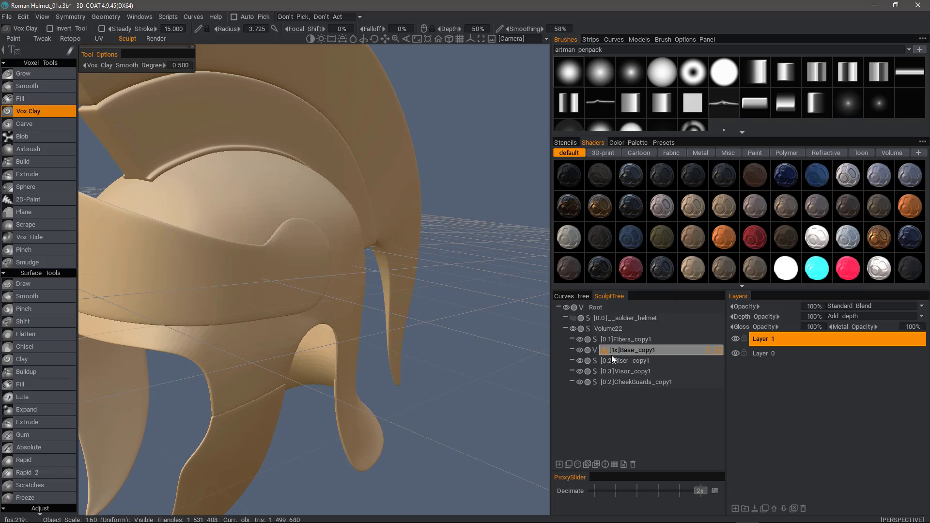
pyautogui.rightClick(625, 351)
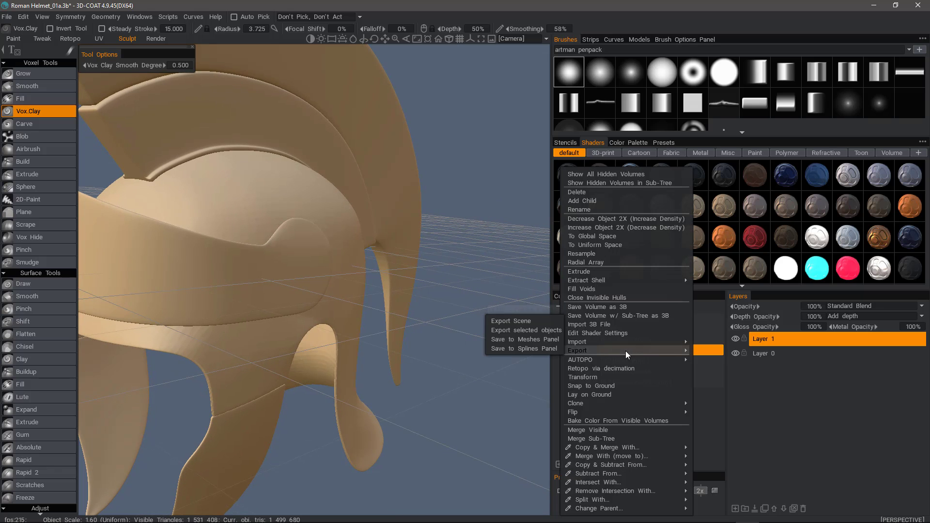
pyautogui.click(586, 272)
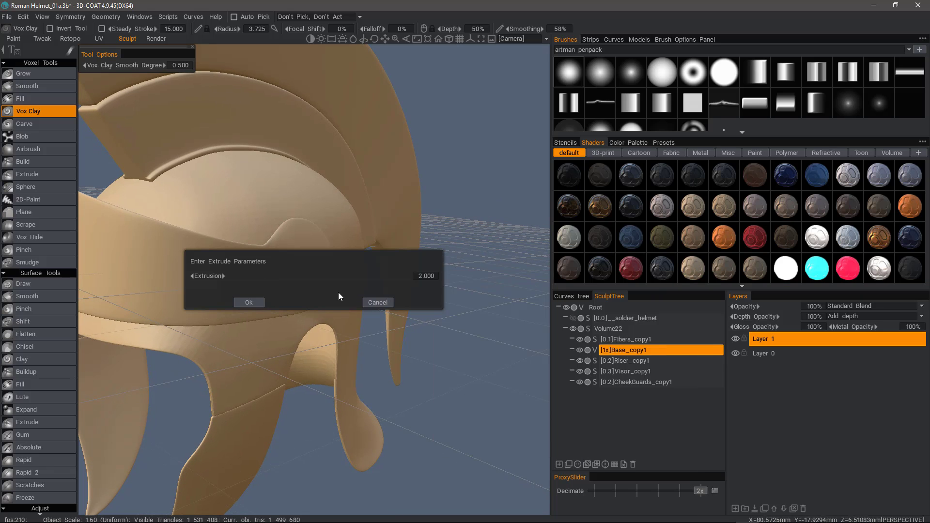
pyautogui.click(249, 302)
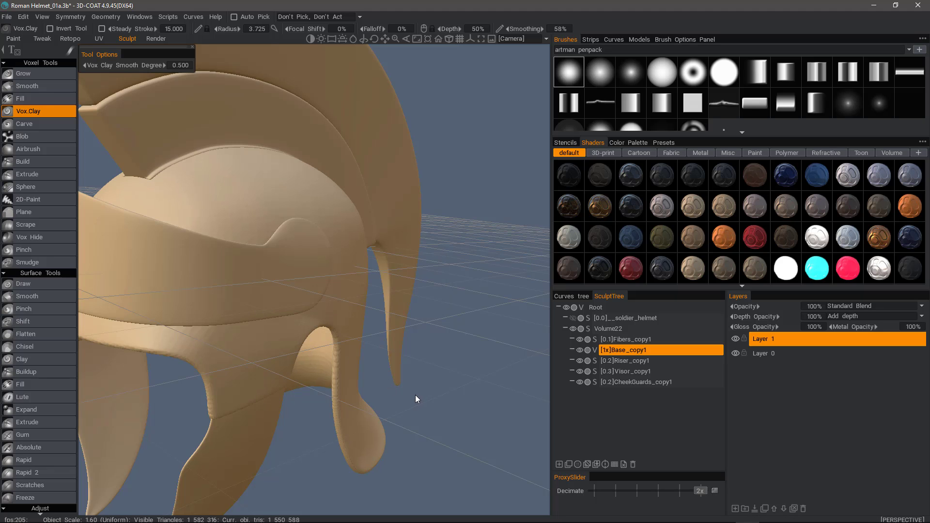
# - Smooth the entire Base copy with Smooth All and inspect its thickened rim
pyautogui.moveTo(479, 374); pyautogui.dragTo(519, 391)
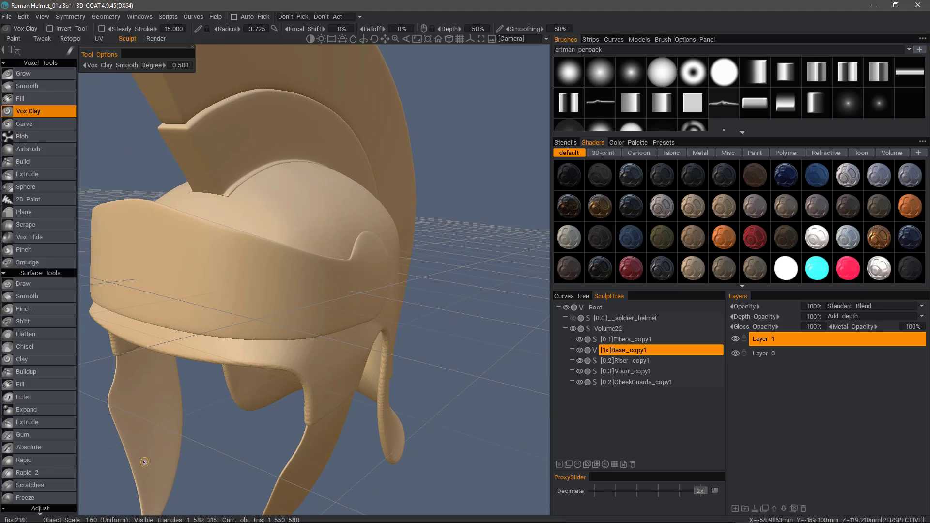
pyautogui.scroll(-1, 145, 461)
pyautogui.scroll(-10, 47, 475)
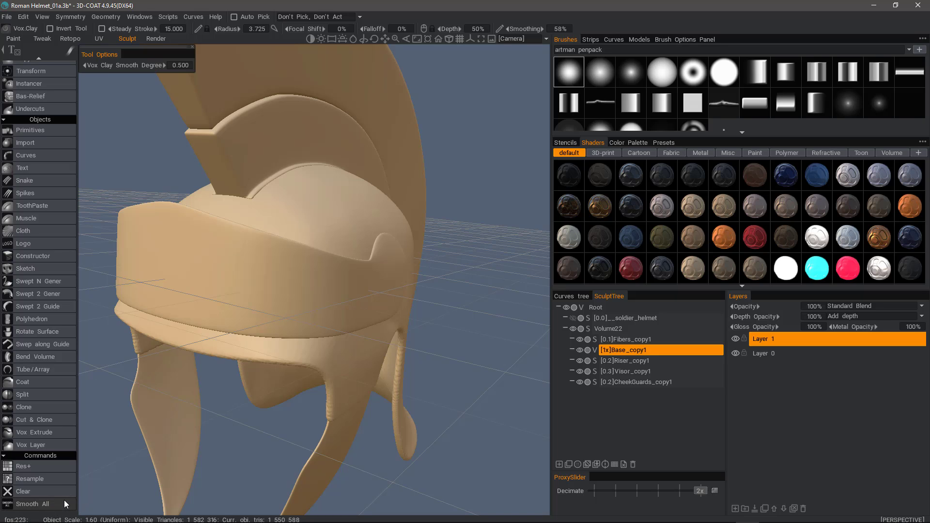
pyautogui.click(53, 503)
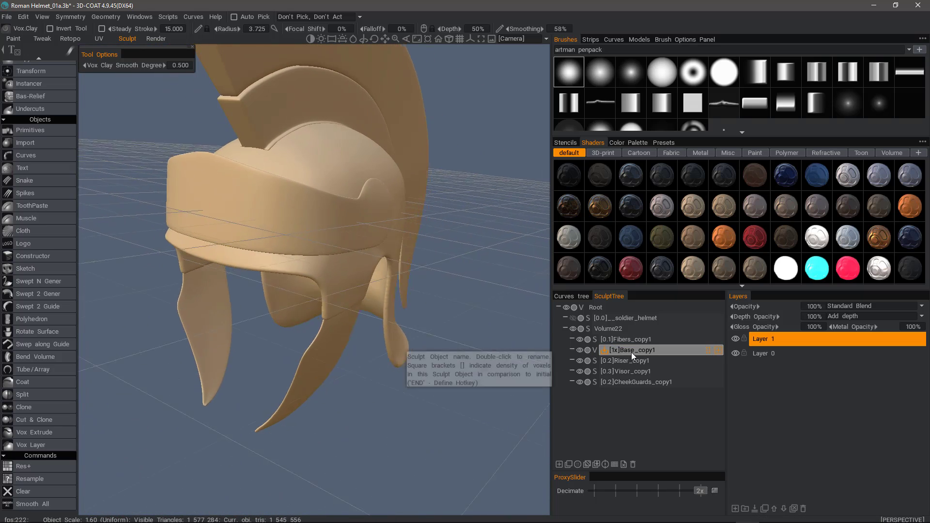
pyautogui.moveTo(483, 350); pyautogui.dragTo(150, 332)
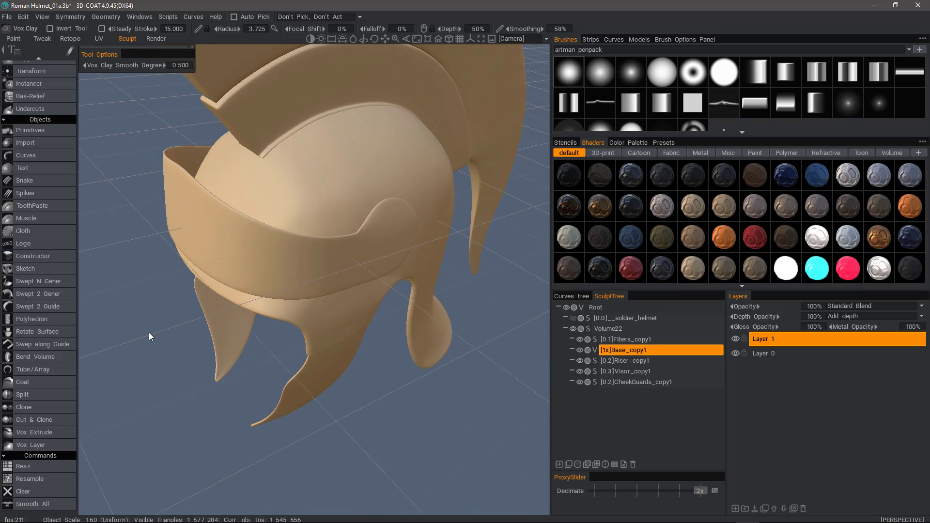
pyautogui.moveTo(146, 299); pyautogui.dragTo(144, 291)
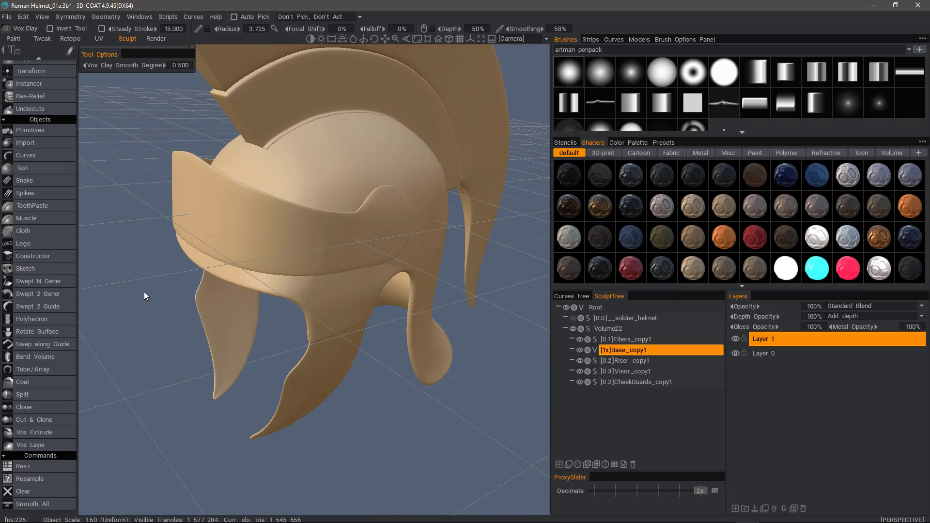
# - Undo the smoothing, extrusion and voxel conversion of the Base copy
pyautogui.hotkey('ctrl', 'z')
pyautogui.hotkey('ctrl', 'z')
pyautogui.hotkey('ctrl', 'z')
pyautogui.moveTo(161, 247); pyautogui.dragTo(236, 237)
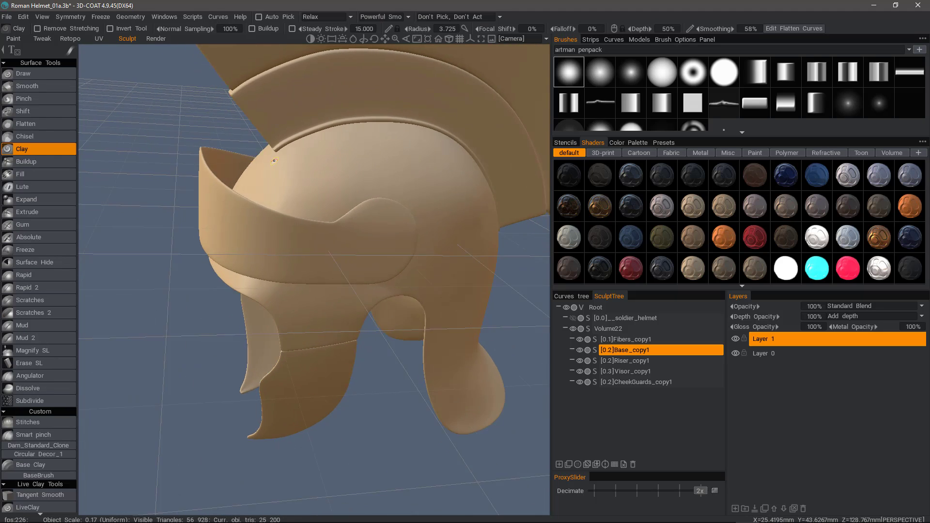
pyautogui.keyDown('alt'); pyautogui.moveTo(274, 161); pyautogui.dragTo(434, 216); pyautogui.keyUp('alt')
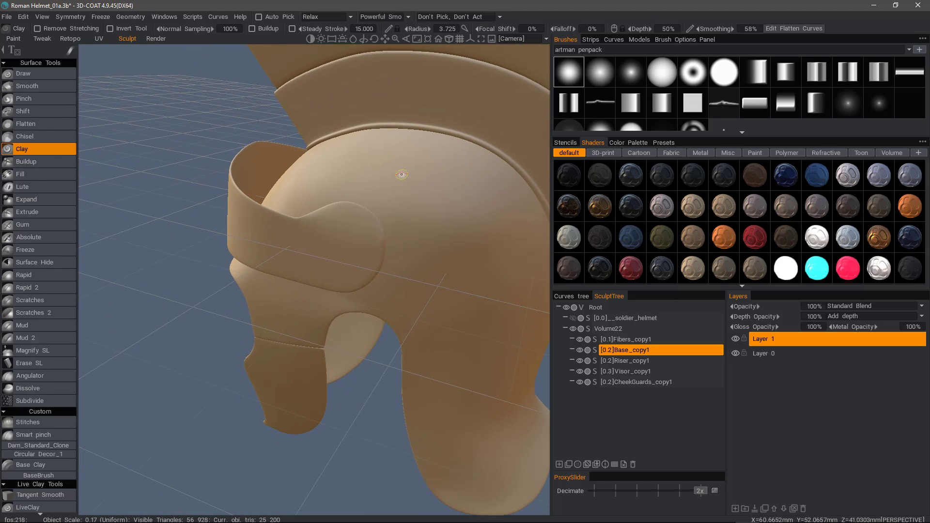
# - Convert the Base copy to voxels with a required poly count of 1 000 000, auto close holes, and two subdivisions before voxelization
pyautogui.keyDown('alt'); pyautogui.moveTo(401, 175); pyautogui.dragTo(423, 175); pyautogui.keyUp('alt')
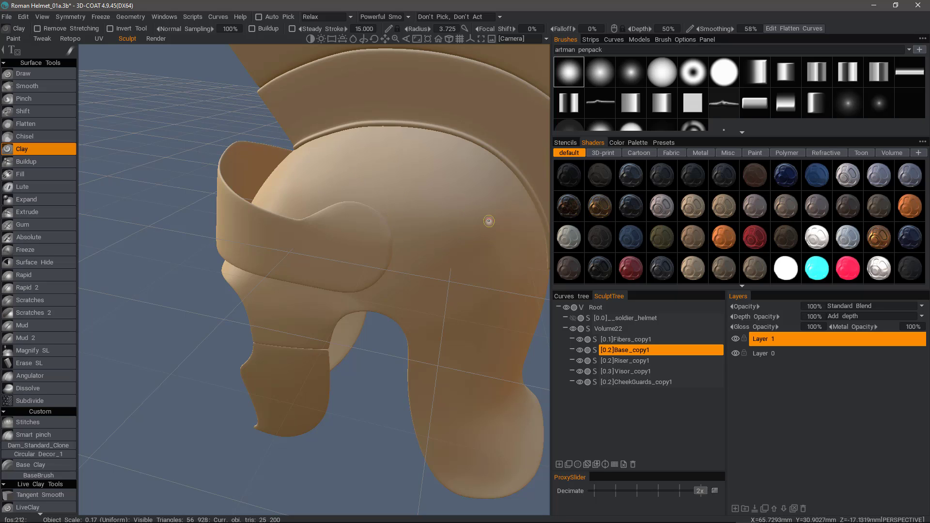
pyautogui.click(594, 350)
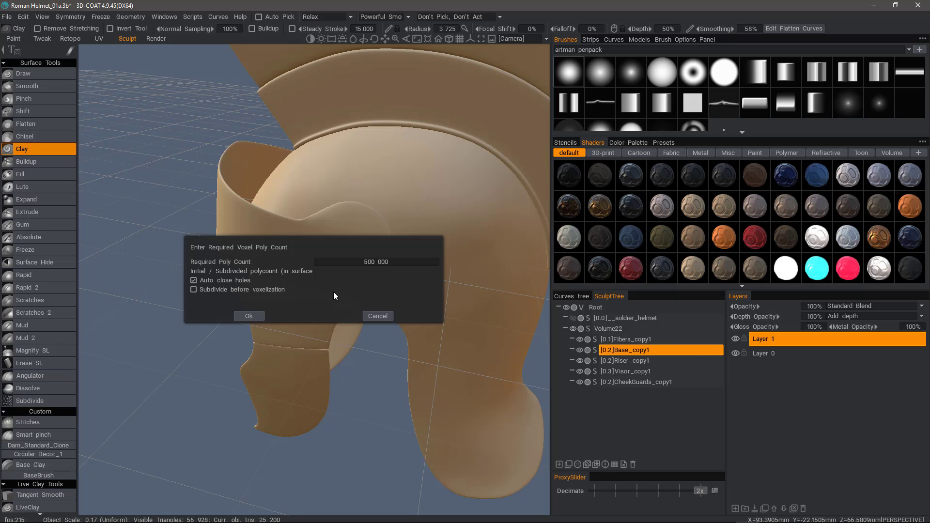
pyautogui.click(380, 262)
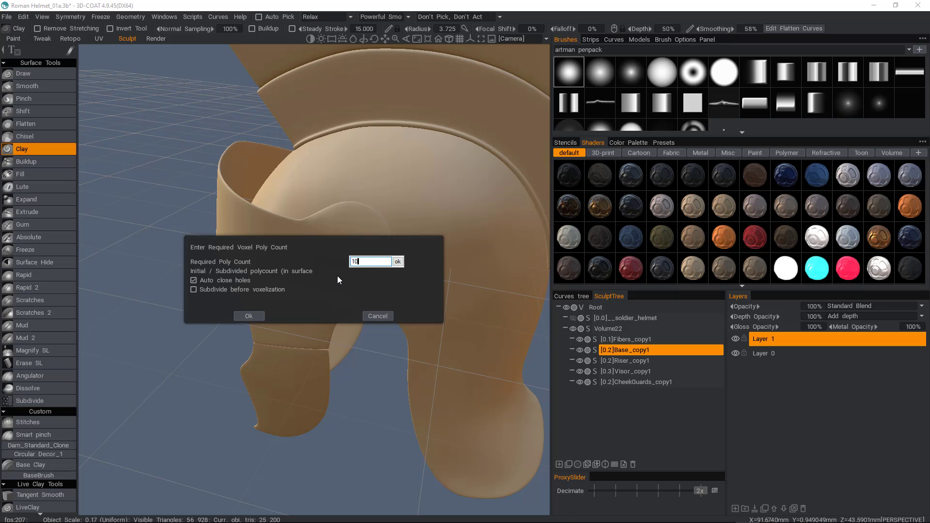
pyautogui.write('1000000')
pyautogui.click(398, 262)
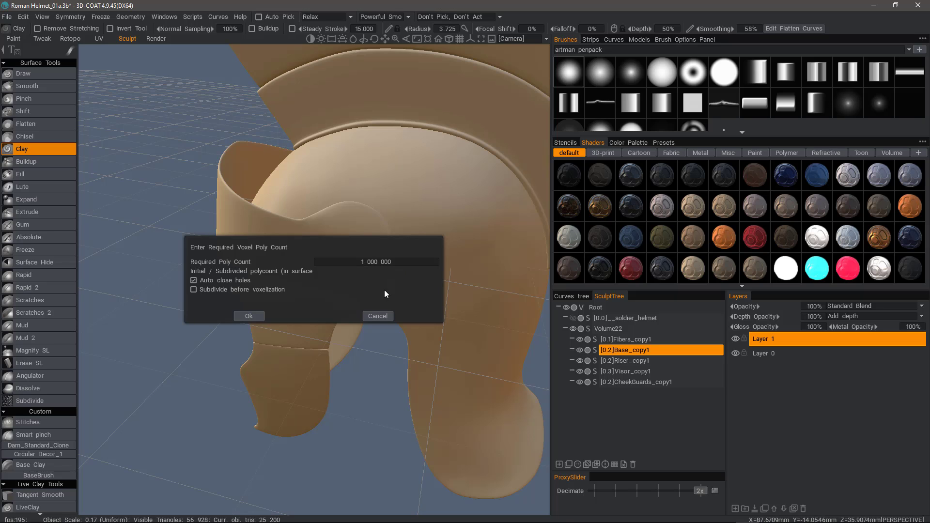
pyautogui.click(194, 289)
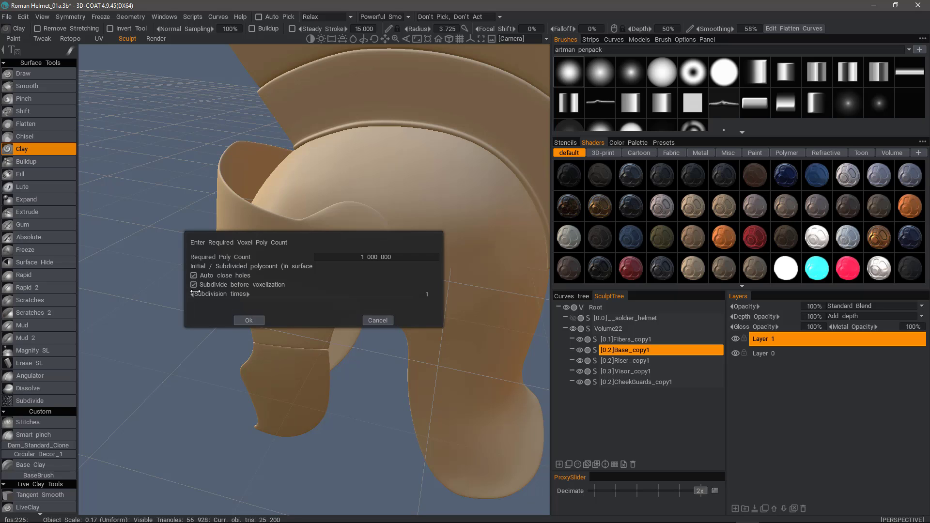
pyautogui.click(426, 294)
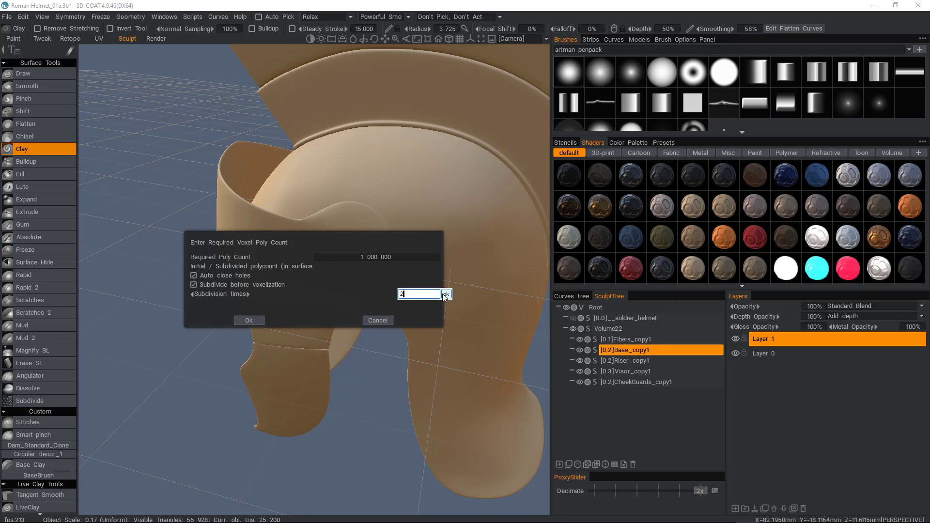
pyautogui.write('2')
pyautogui.click(446, 295)
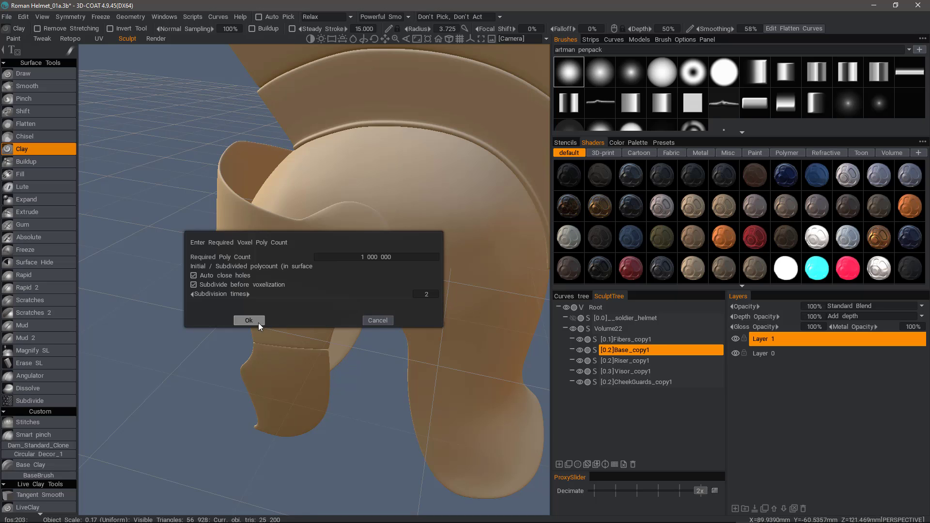
pyautogui.click(250, 320)
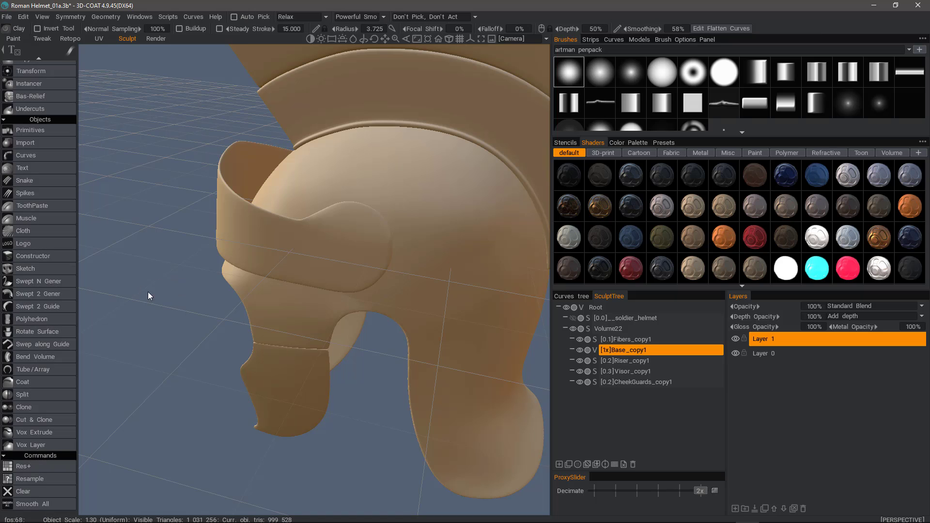
# - Convert the voxelized Base copy back to surface mode and inspect the helmet parts' mesh density in wireframe
pyautogui.moveTo(436, 330)
pyautogui.keyDown('alt'); pyautogui.mouseDown()
pyautogui.moveTo(409, 338)
pyautogui.moveTo(367, 221)
pyautogui.moveTo(403, 301)
pyautogui.moveTo(382, 333)
pyautogui.moveTo(284, 237)
pyautogui.moveTo(231, 159)
pyautogui.moveTo(245, 100)
pyautogui.moveTo(311, 155)
pyautogui.moveTo(311, 305)
pyautogui.moveTo(379, 422)
pyautogui.moveTo(264, 352)
pyautogui.moveTo(384, 399)
pyautogui.moveTo(455, 394)
pyautogui.moveTo(490, 377)
pyautogui.mouseUp(); pyautogui.keyUp('alt')
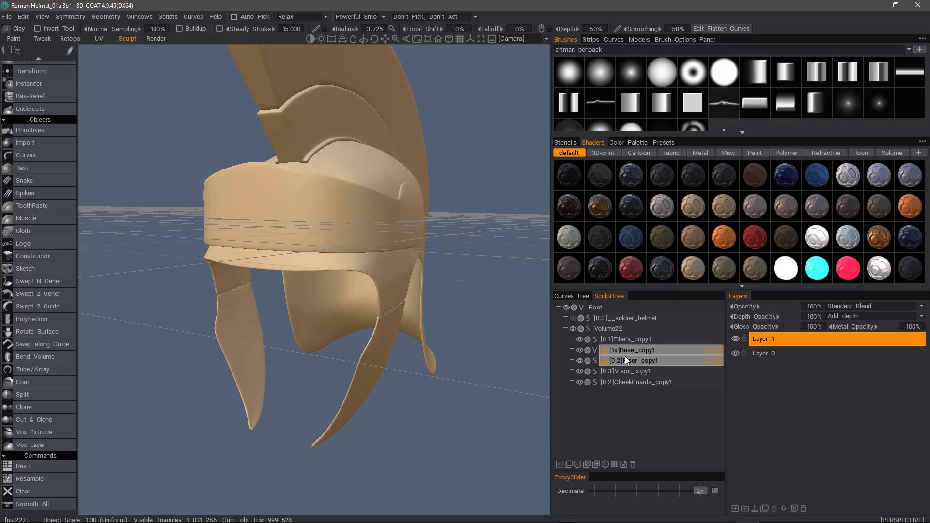
pyautogui.click(594, 351)
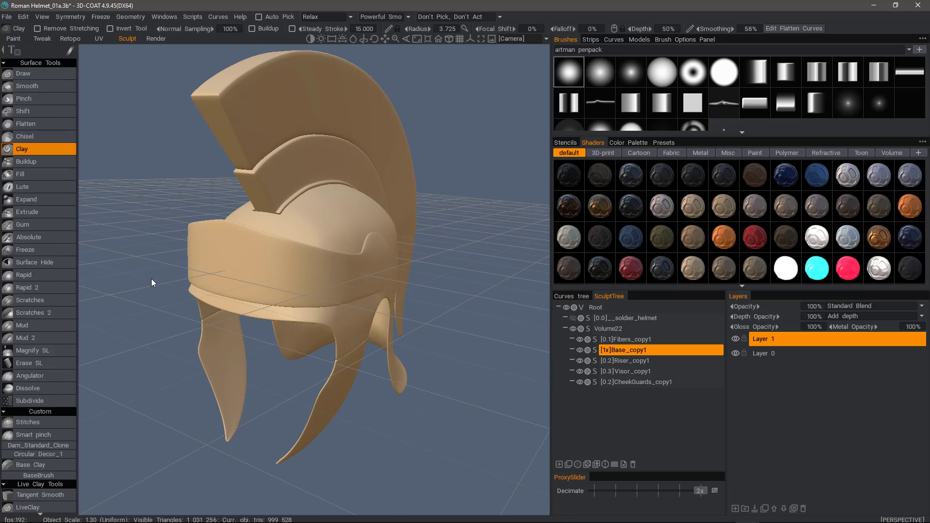
pyautogui.press('w')
pyautogui.press('w')
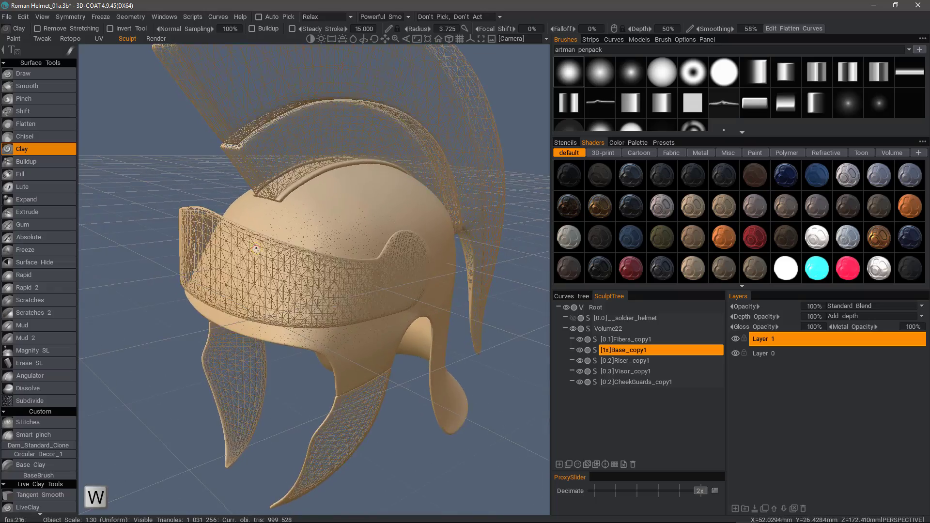